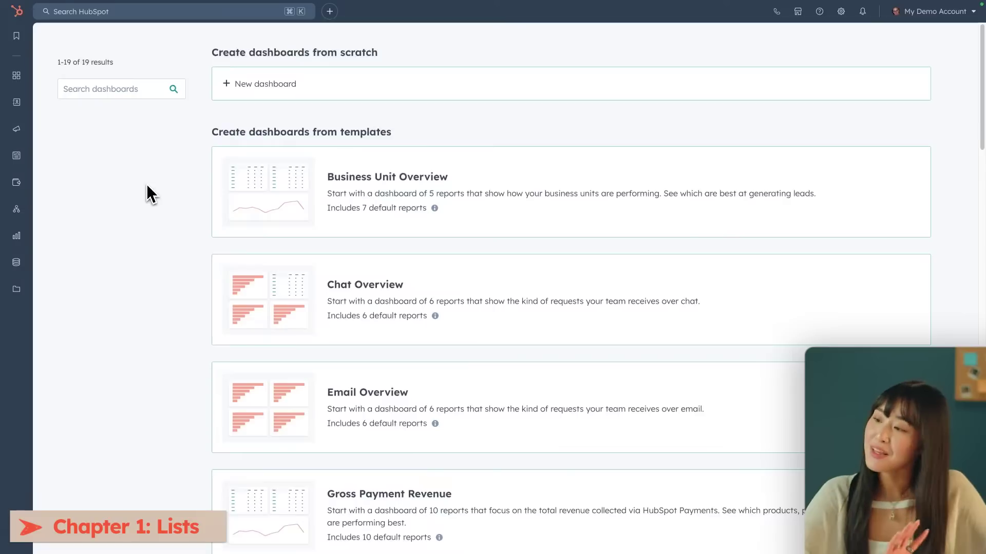
# Go to CRM > Lists, which shows 0 lists, and preview the new-list form's record types
pyautogui.moveTo(16, 104)
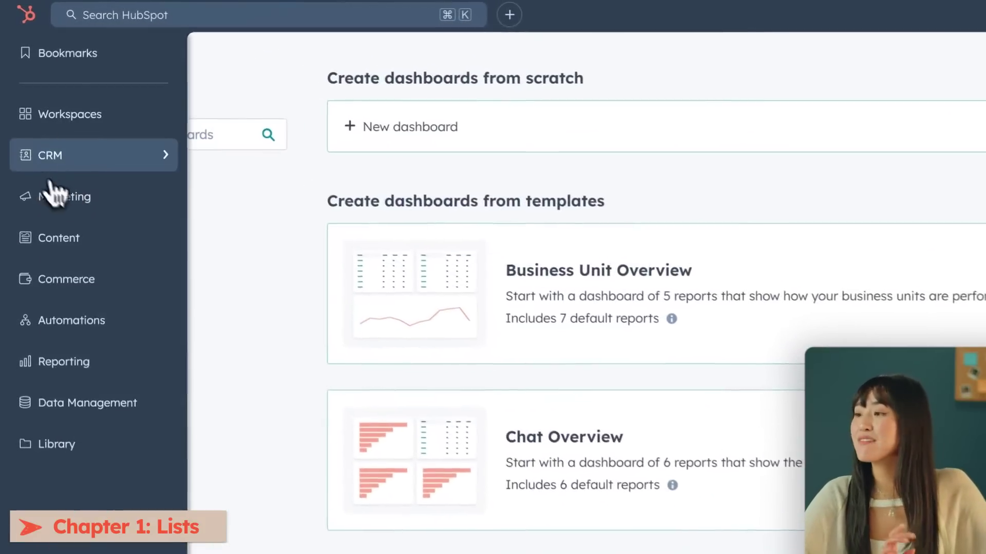
pyautogui.moveTo(82, 164)
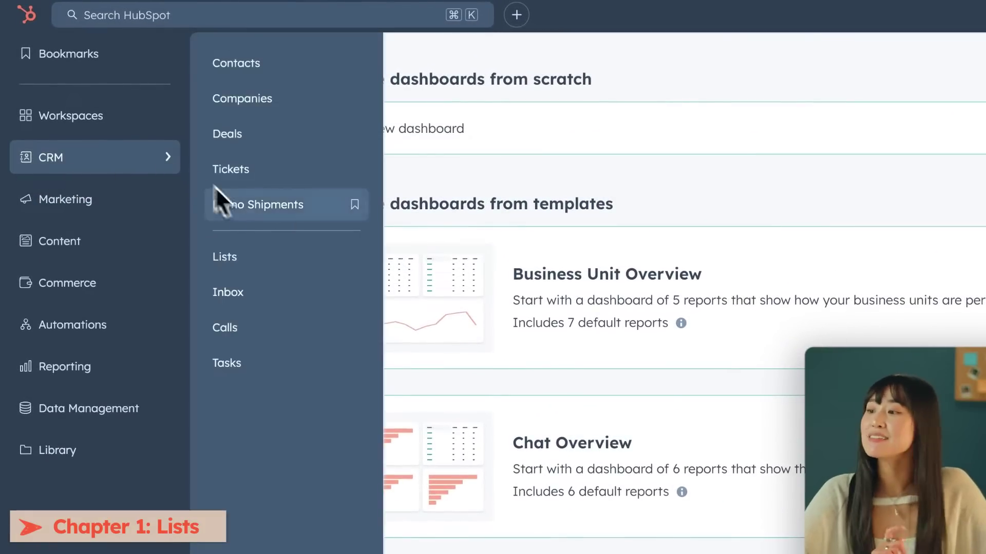
pyautogui.click(277, 272)
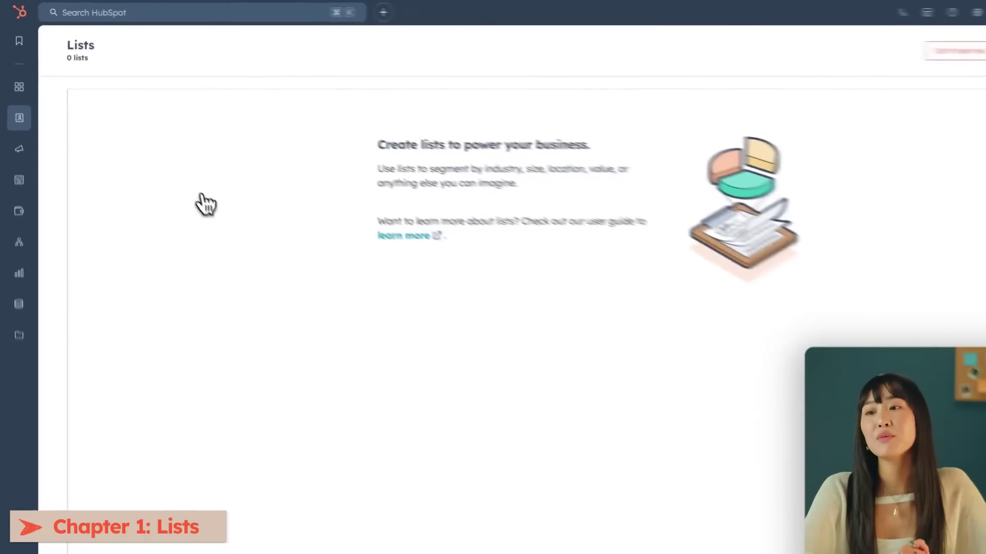
pyautogui.click(943, 45)
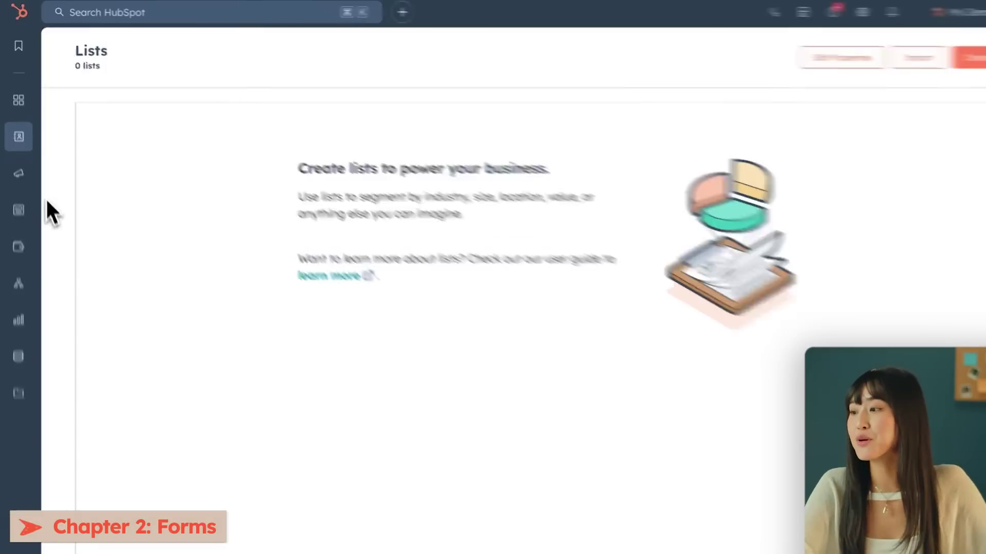
# Open Marketing > Forms, preview the Embedded form vs Standalone page choice, then return to all forms
pyautogui.moveTo(23, 164)
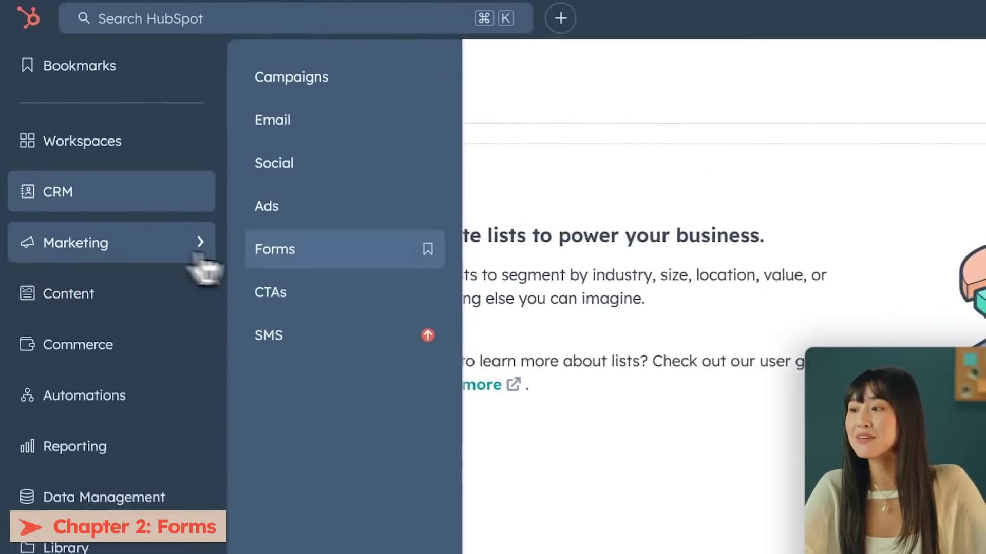
pyautogui.click(322, 264)
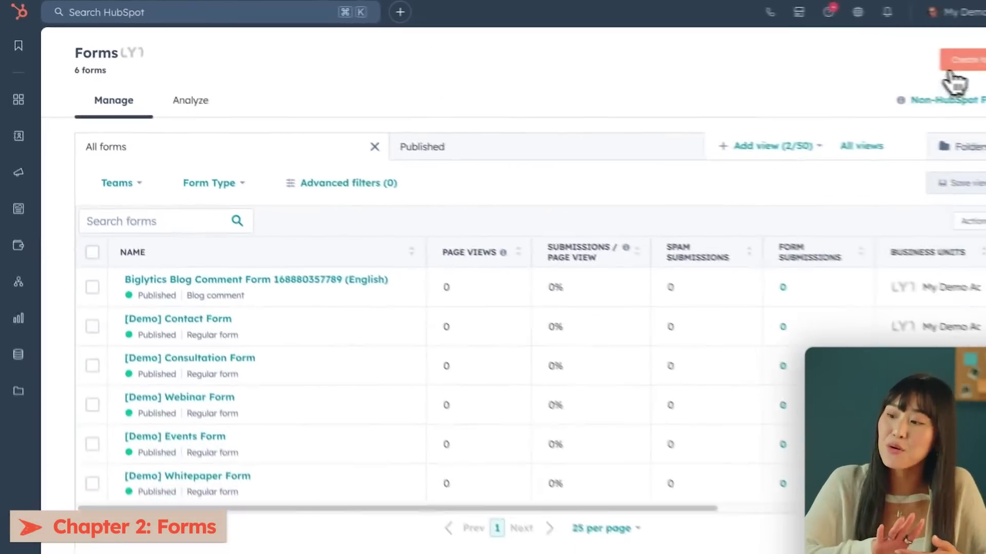
pyautogui.click(954, 65)
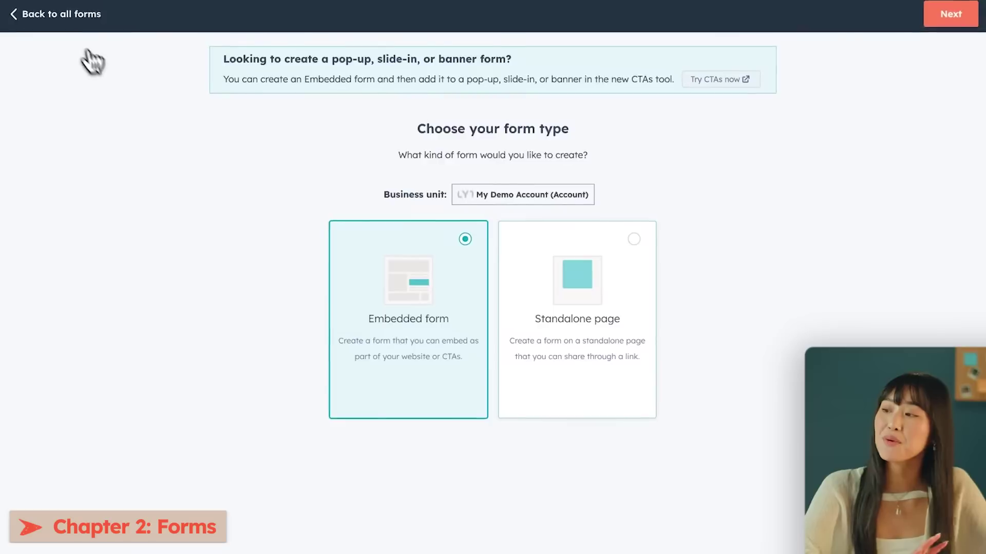
pyautogui.click(76, 15)
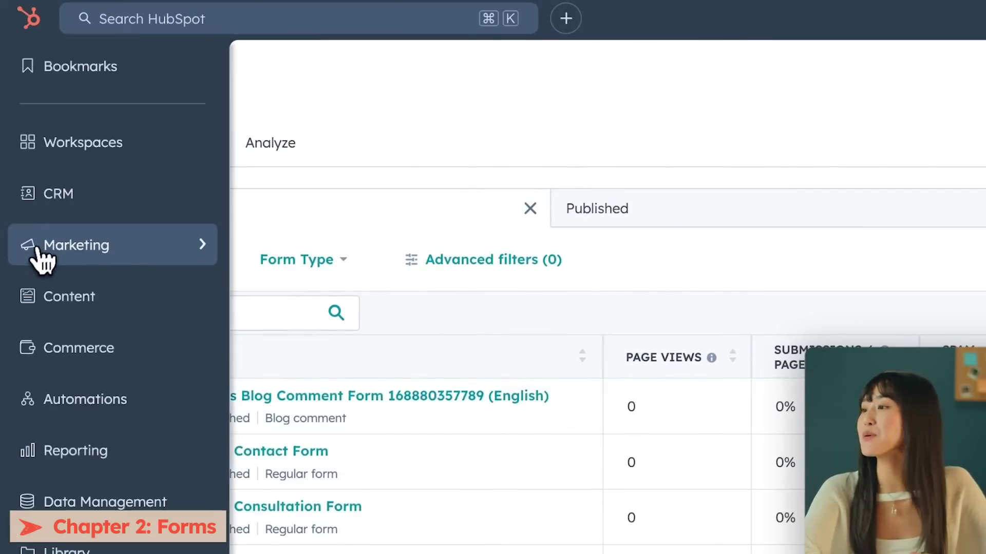
pyautogui.moveTo(43, 260)
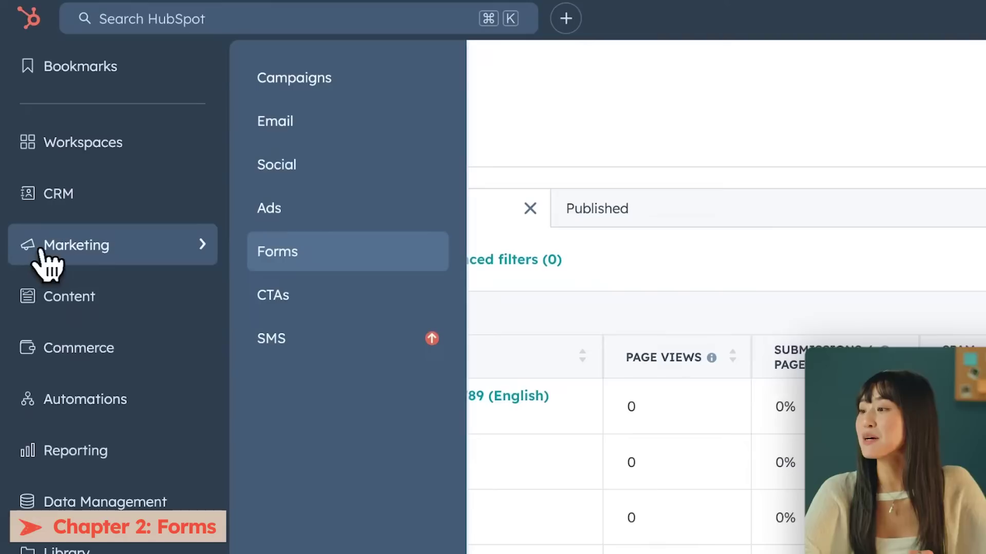
# Create a CTA from the Event Registration Slide-in template and review its Targeting display triggers
pyautogui.click(357, 298)
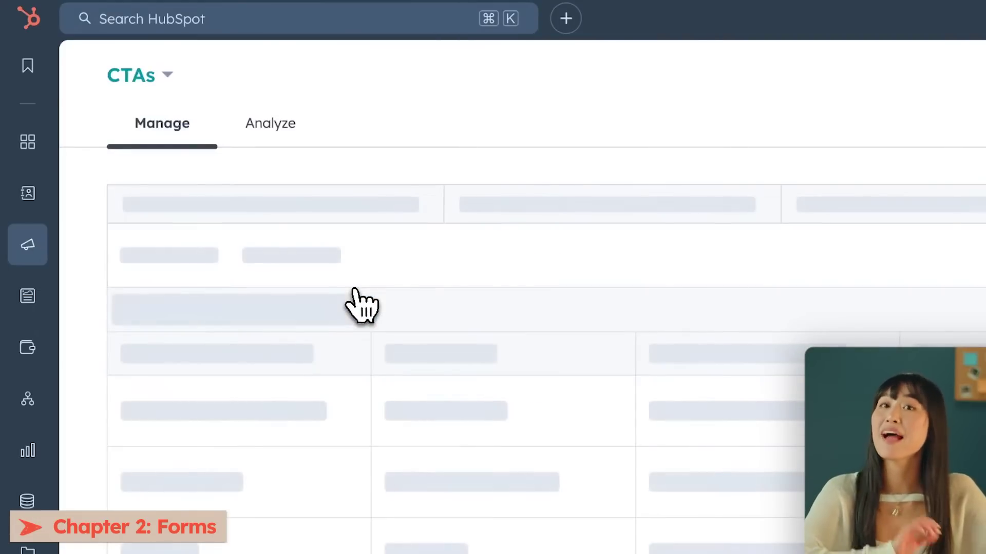
pyautogui.click(941, 62)
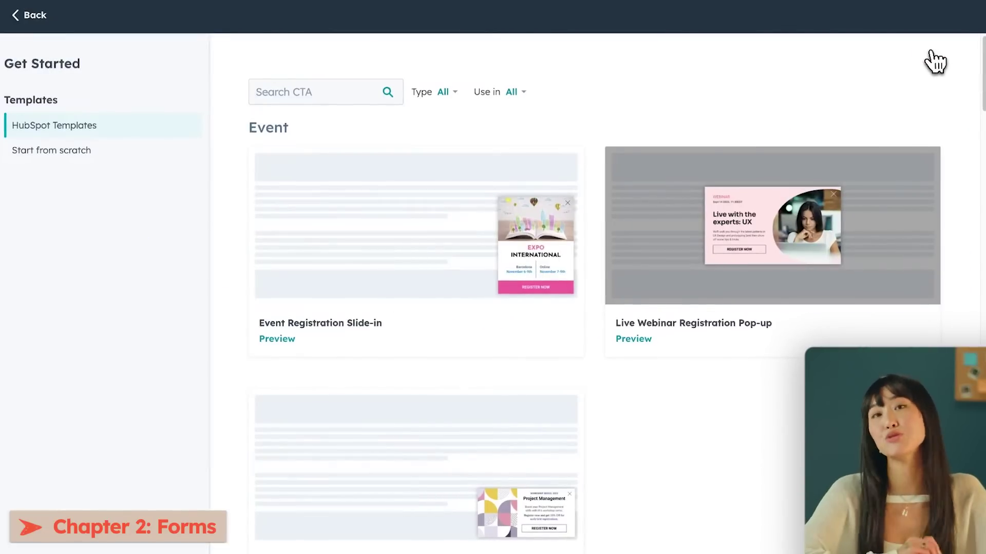
pyautogui.moveTo(492, 252)
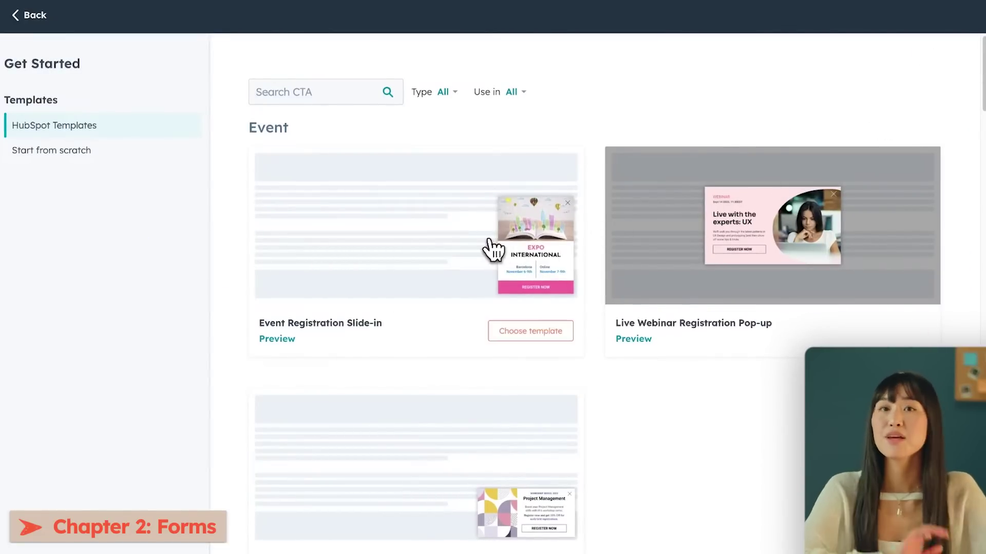
pyautogui.click(539, 336)
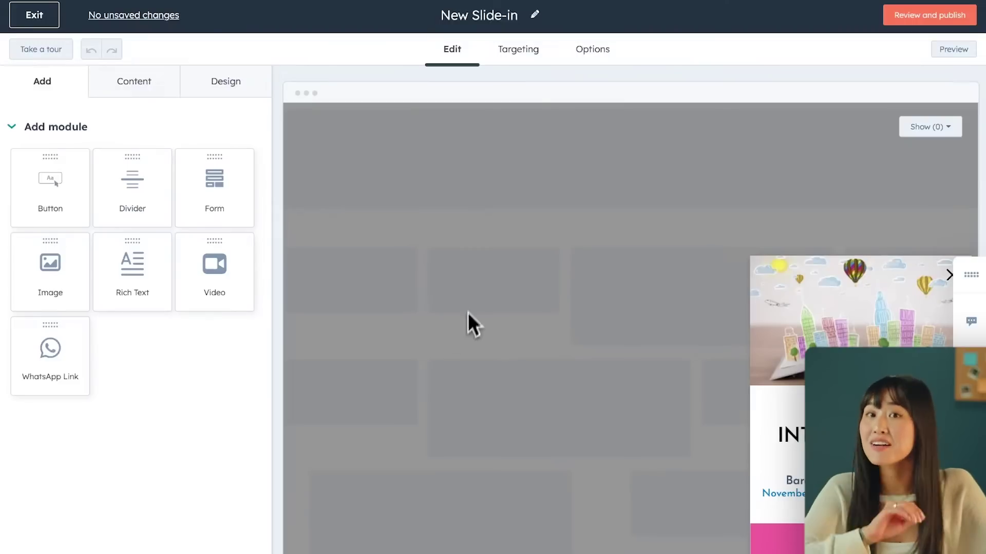
pyautogui.click(527, 46)
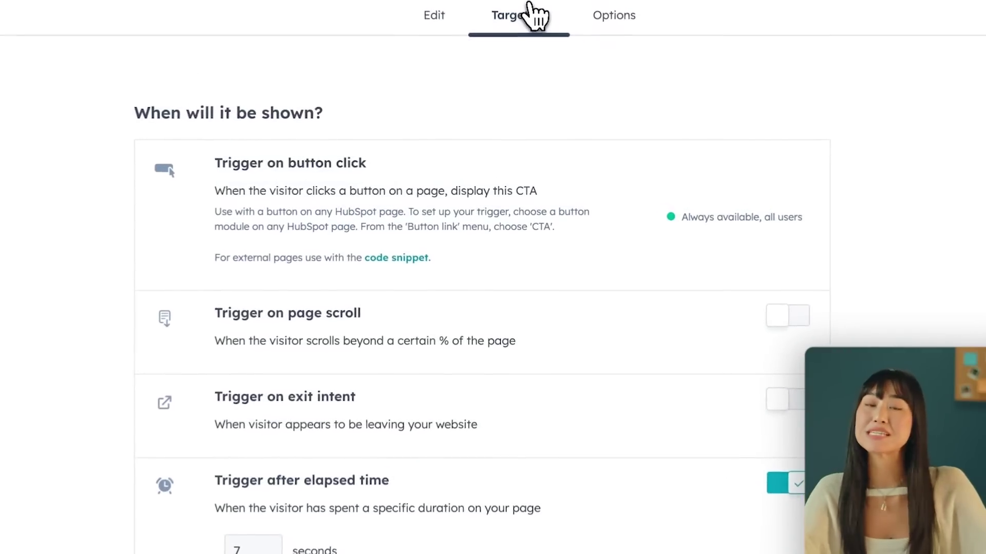
pyautogui.scroll(-2, 944, 257)
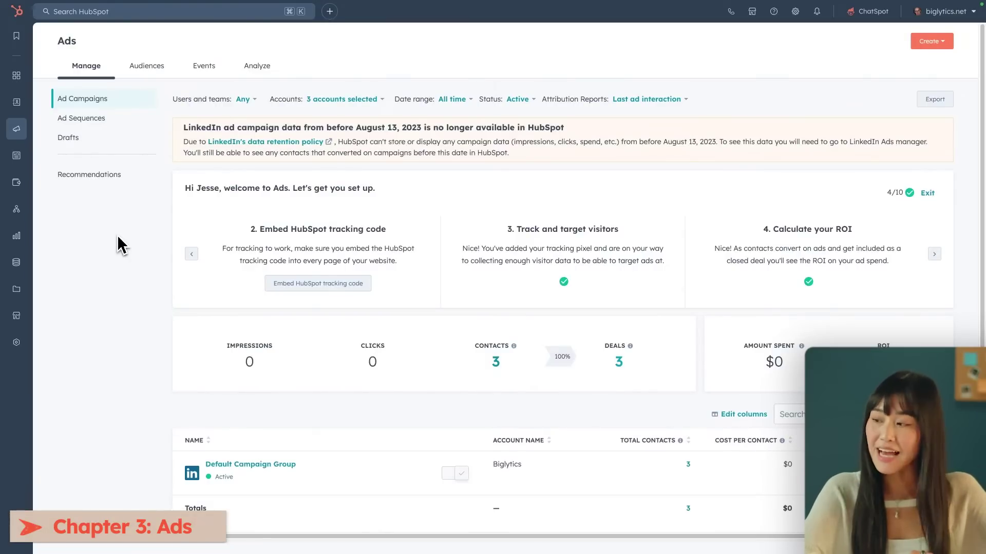
pyautogui.moveTo(28, 135)
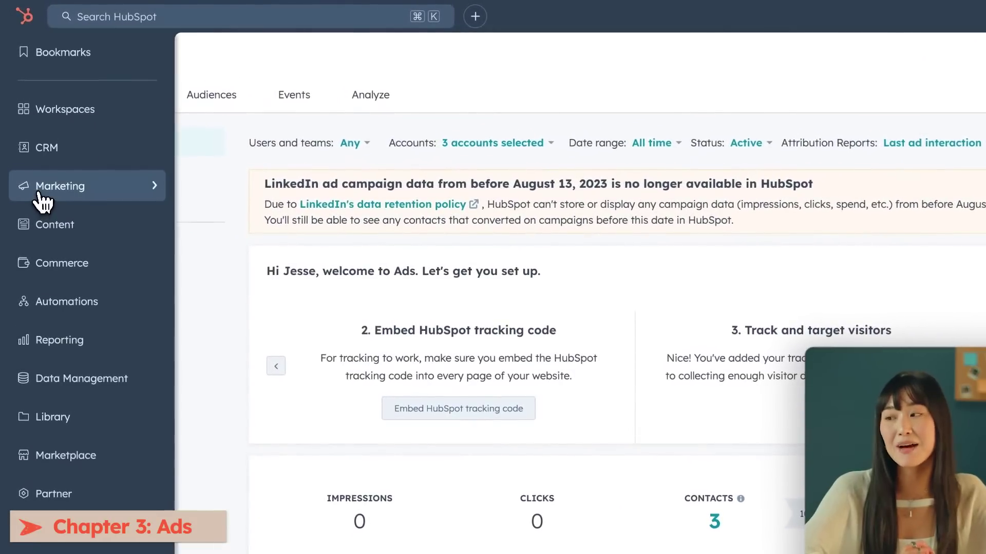
pyautogui.moveTo(44, 202)
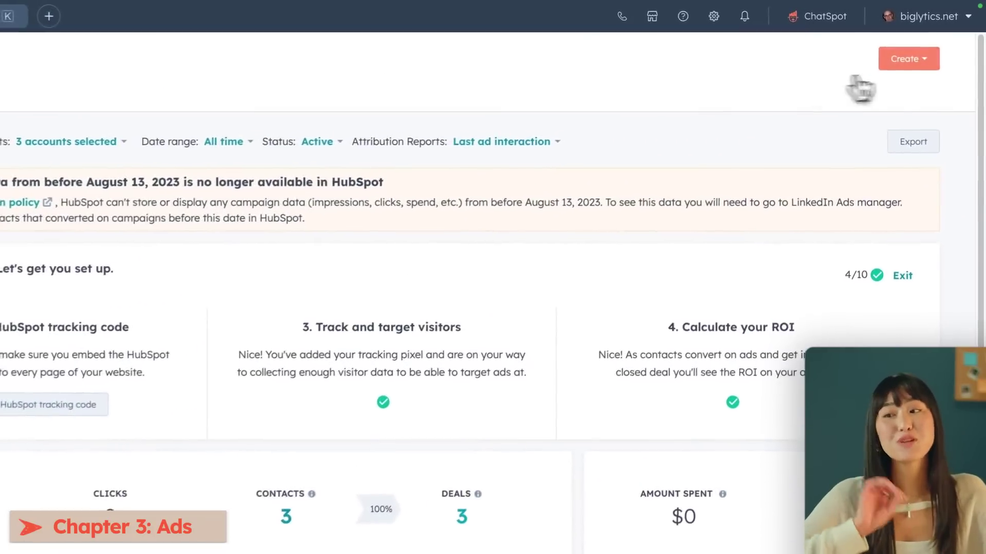
# Preview the Create audience panel and close it, then start a new ad campaign
pyautogui.click(907, 61)
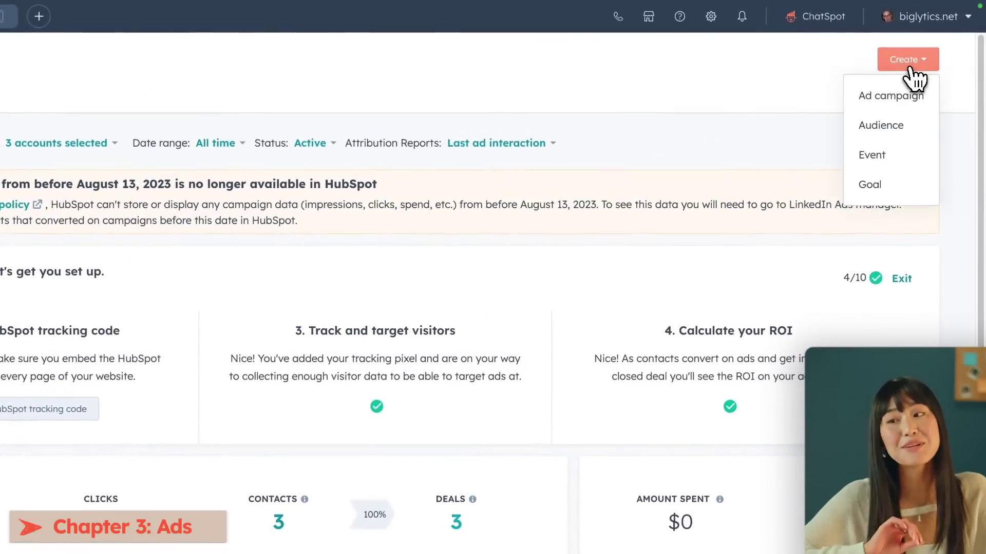
pyautogui.click(916, 134)
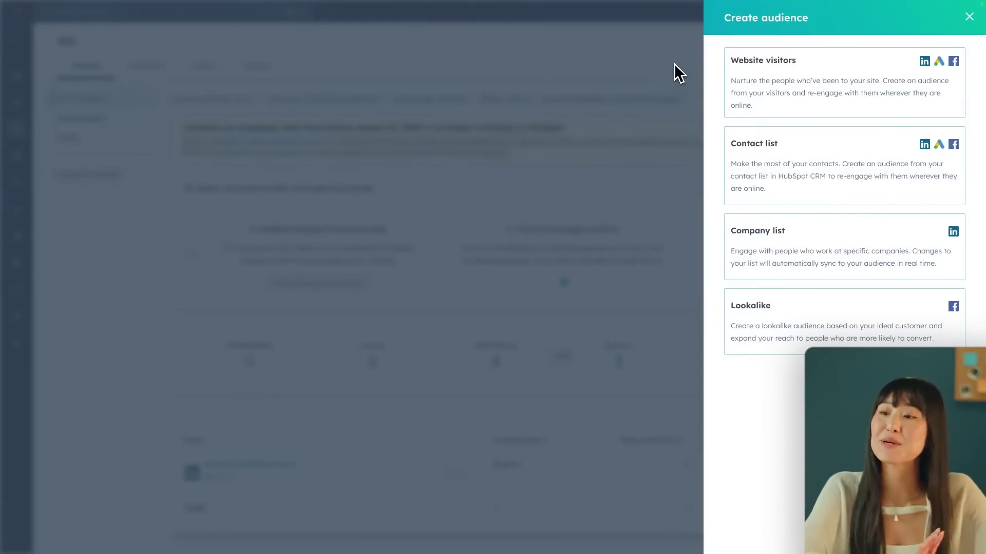
pyautogui.click(968, 17)
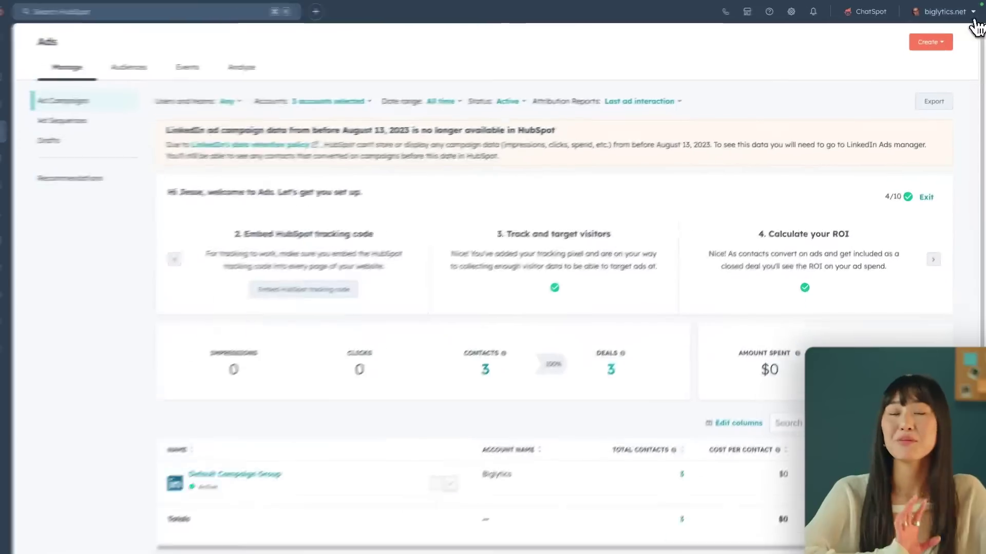
pyautogui.click(936, 57)
pyautogui.click(912, 97)
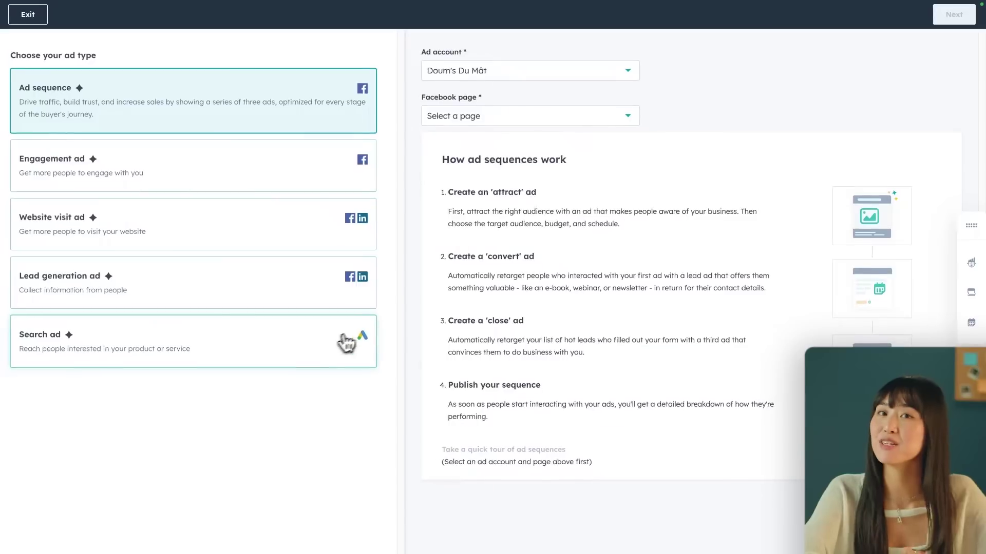
# Pick a Search ad on the NEW TEST account with a new Google campaign and continue to the editor
pyautogui.click(336, 348)
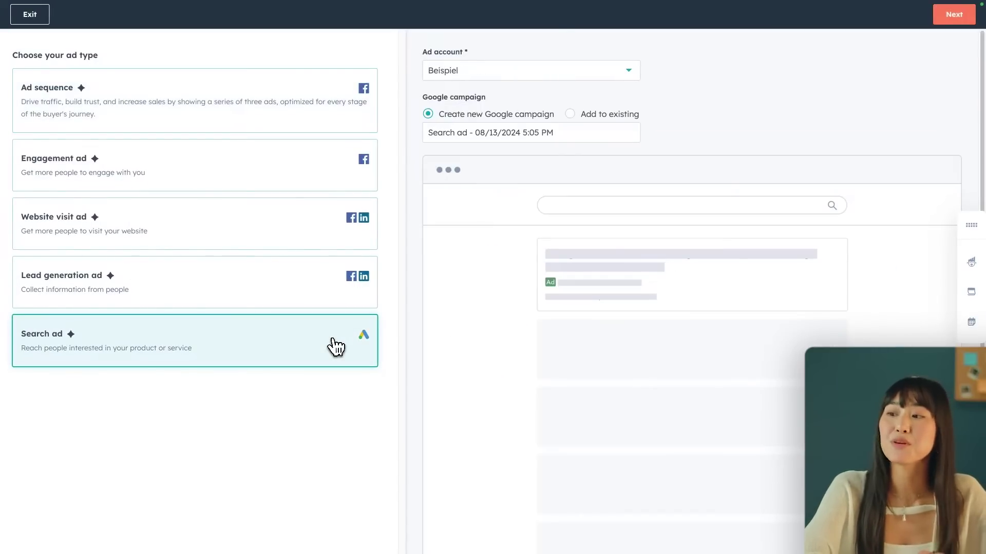
pyautogui.click(627, 76)
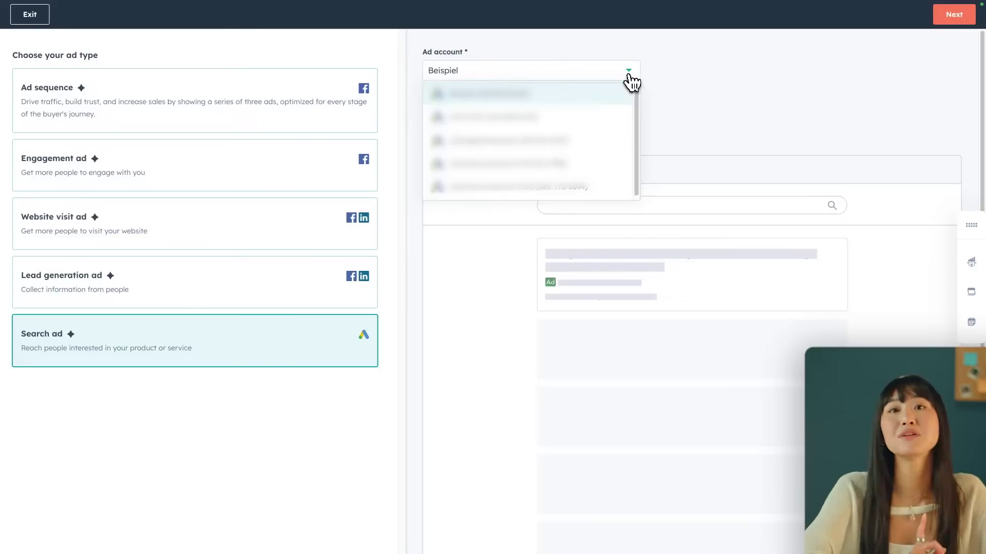
pyautogui.click(616, 117)
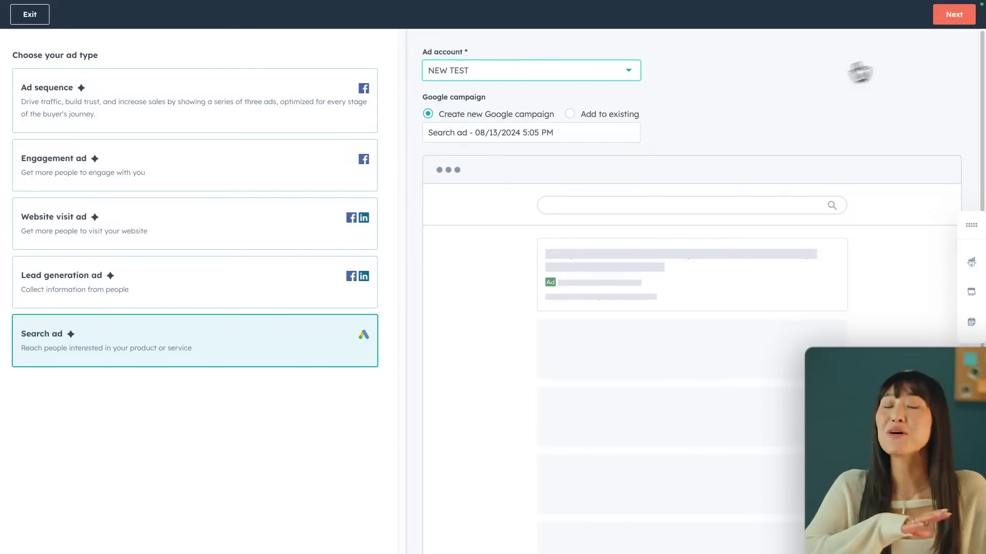
pyautogui.click(950, 21)
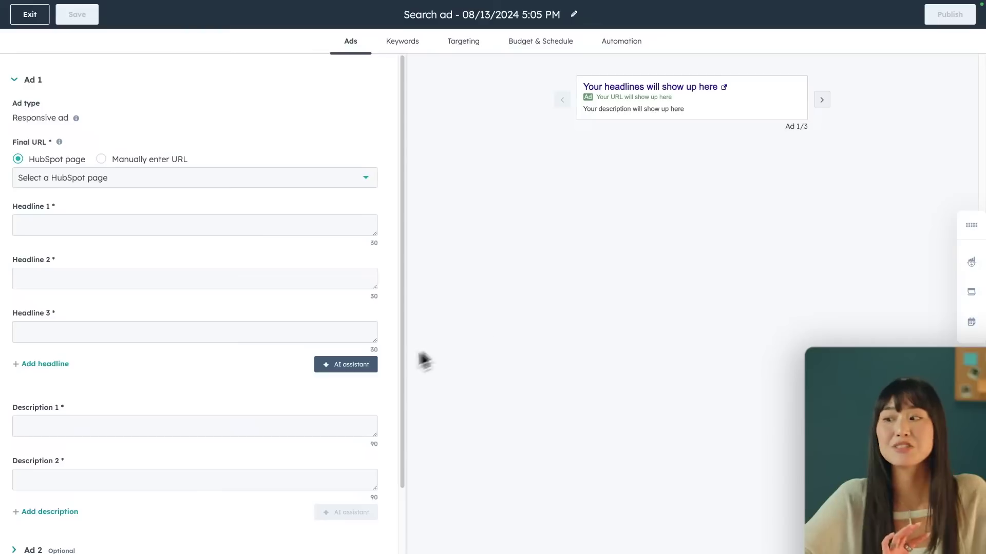
pyautogui.click(363, 369)
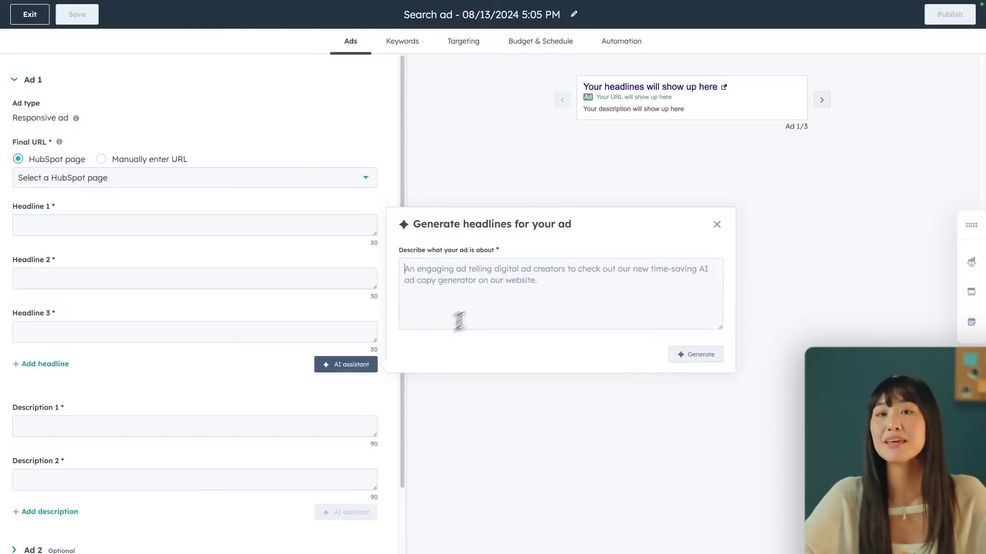
pyautogui.click(501, 292)
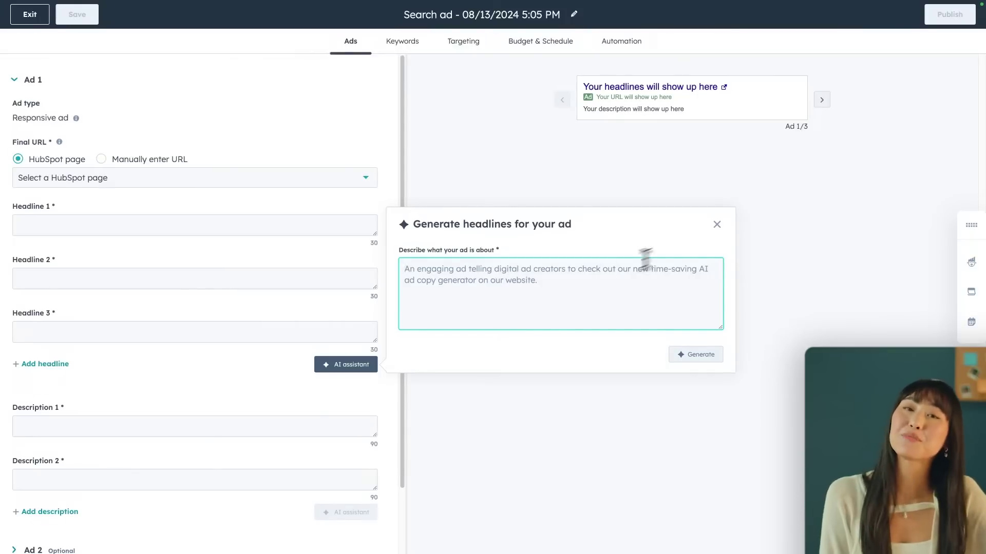
pyautogui.click(716, 225)
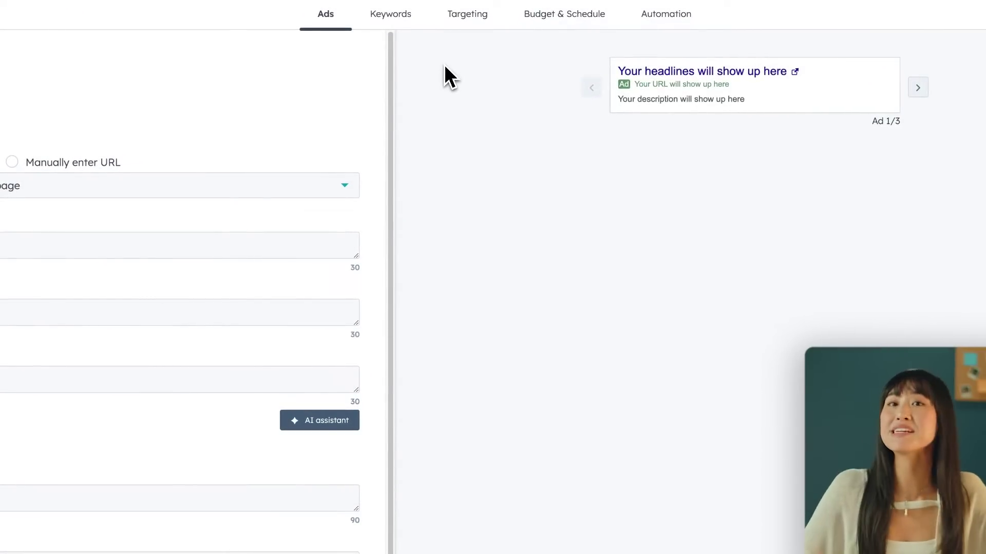
# Step through the Keywords, Targeting and Budget & Schedule settings to Automation, closing its welcome message
pyautogui.click(403, 15)
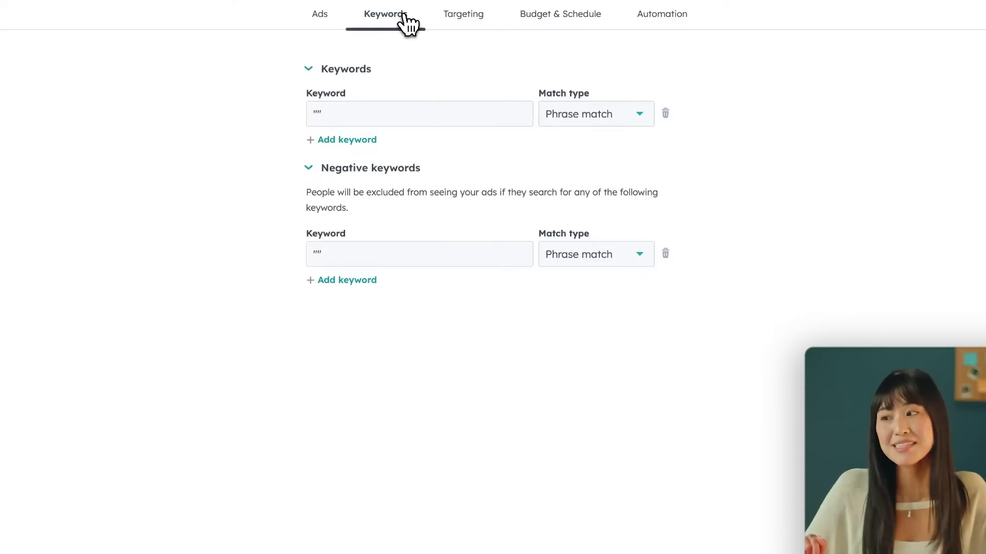
pyautogui.click(451, 24)
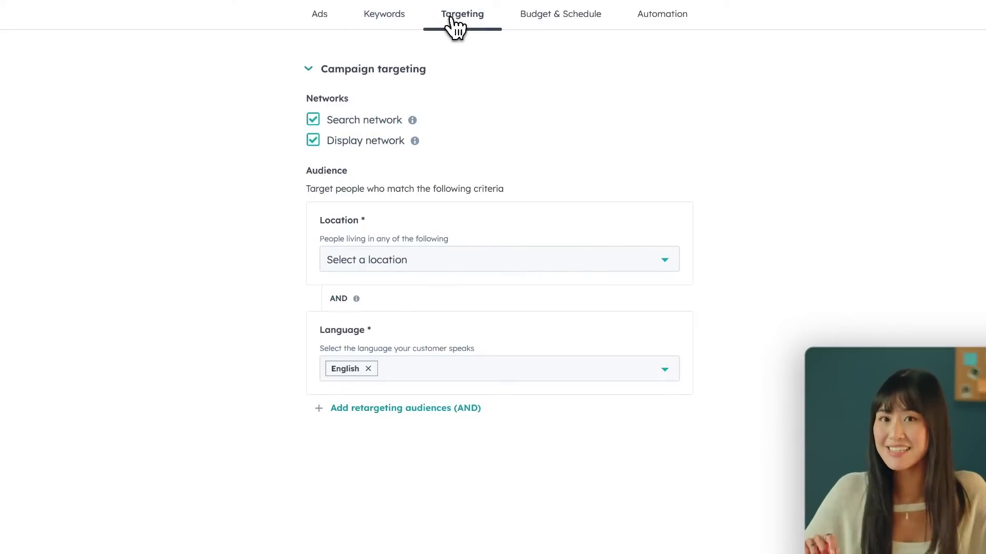
pyautogui.click(530, 25)
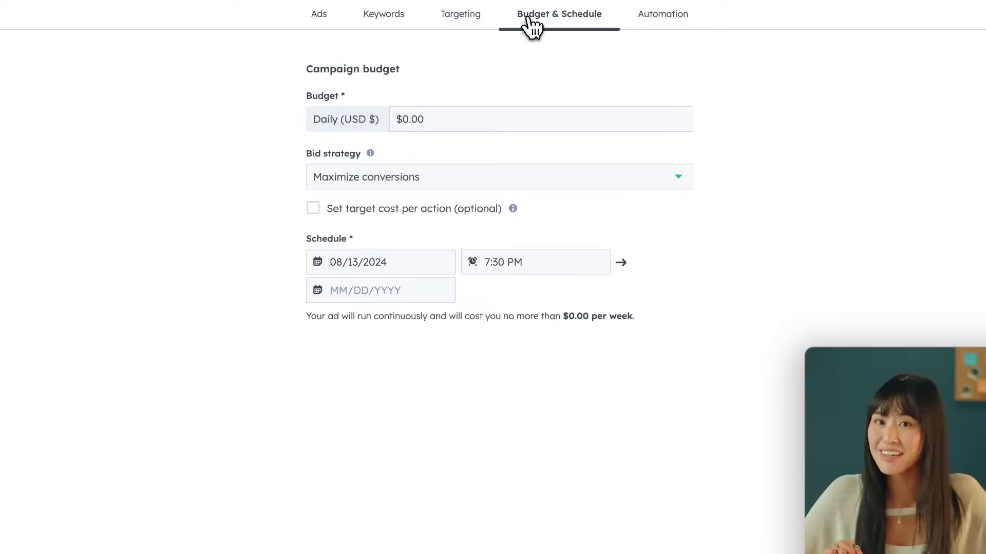
pyautogui.click(650, 25)
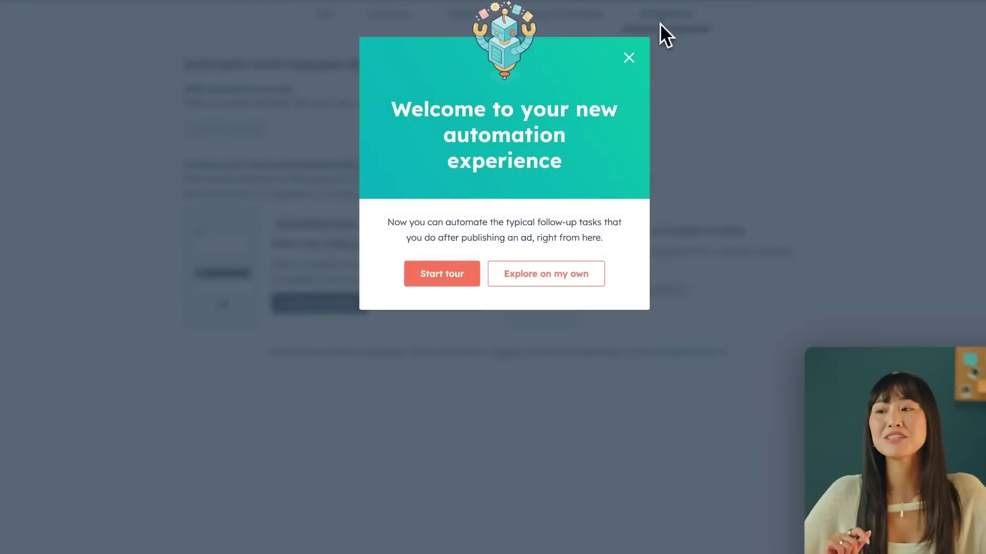
pyautogui.click(627, 58)
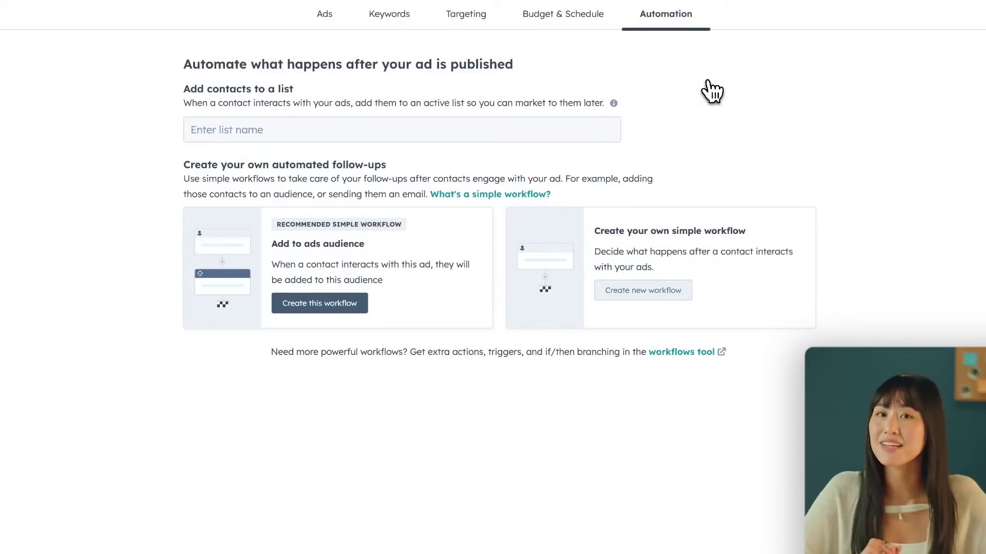
# Exit ad creation to discard the Search ad, then view the Ads Analyze tab's zero results
pyautogui.click(28, 15)
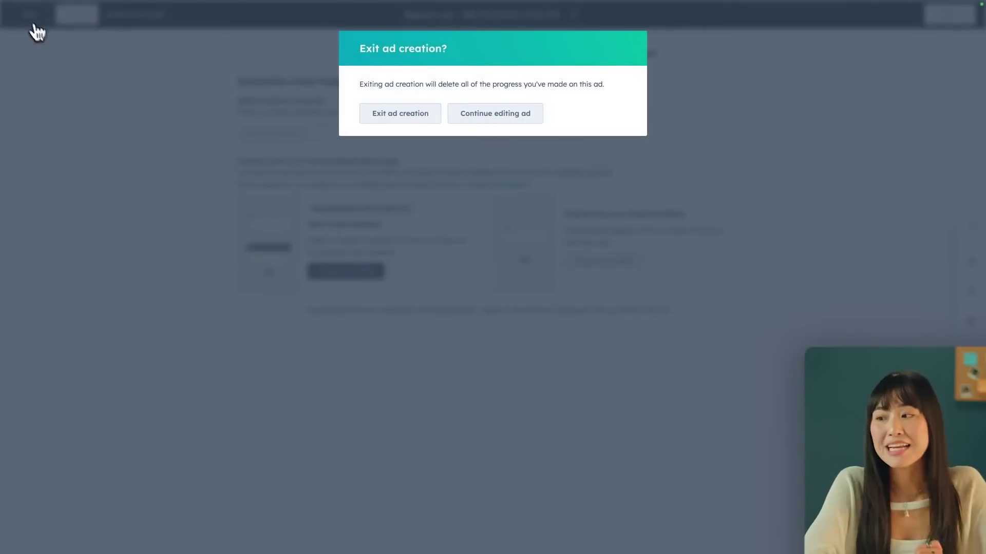
pyautogui.click(398, 114)
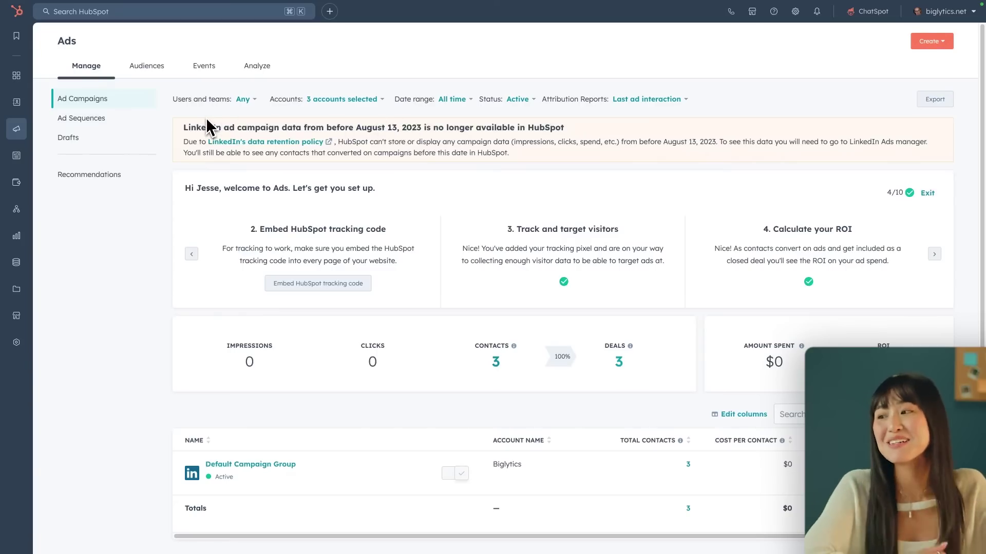
pyautogui.click(257, 66)
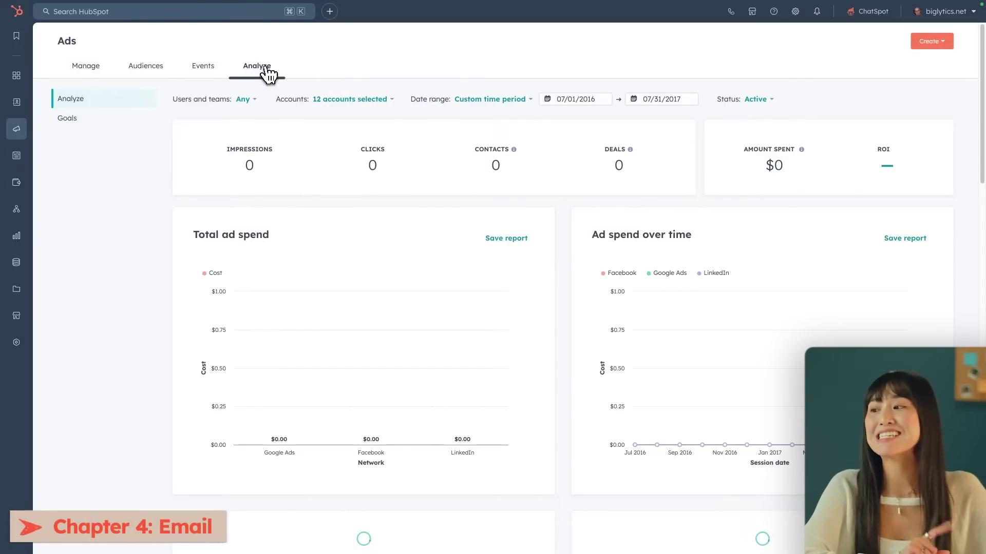
pyautogui.moveTo(19, 134)
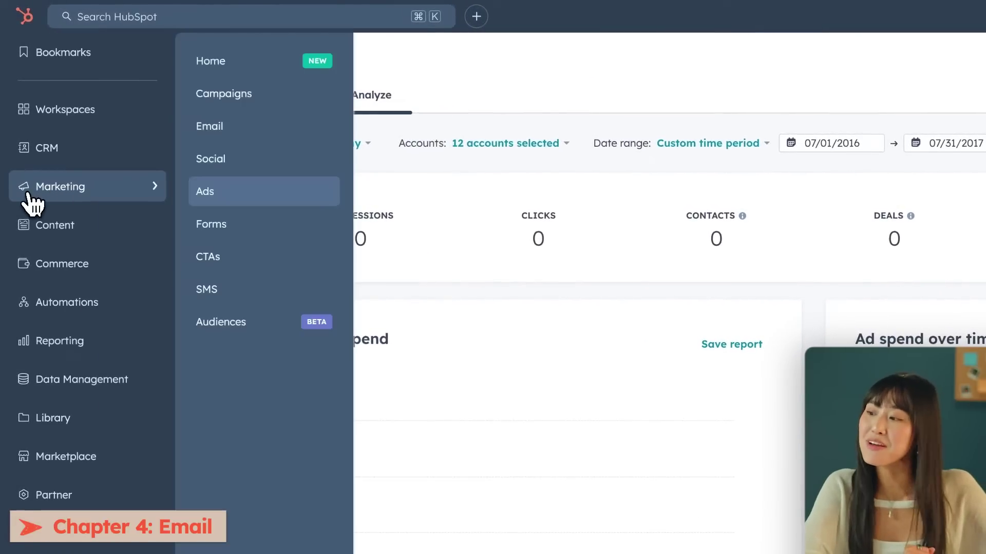
# From Marketing > Email, create a new Regular email to reach the Basic template picker
pyautogui.click(268, 133)
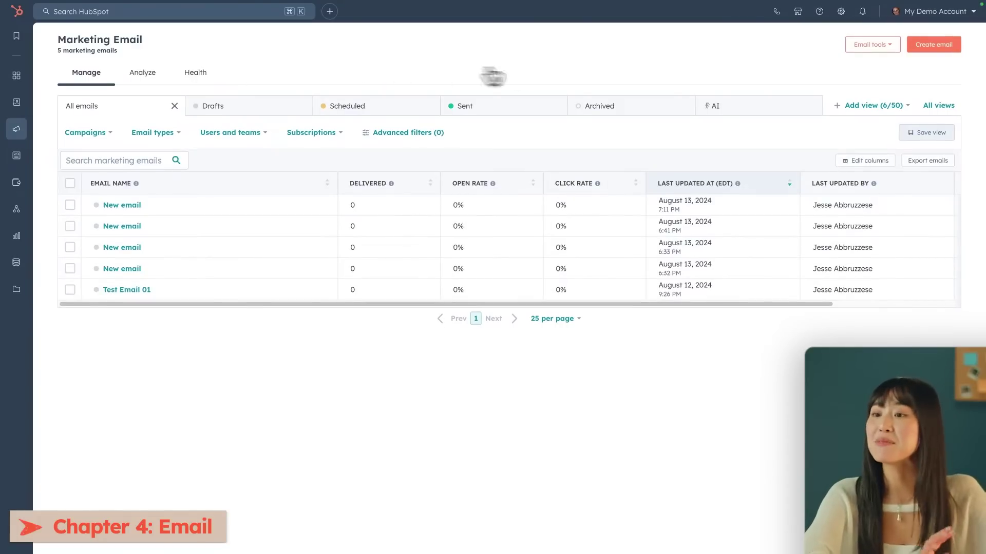
pyautogui.click(934, 45)
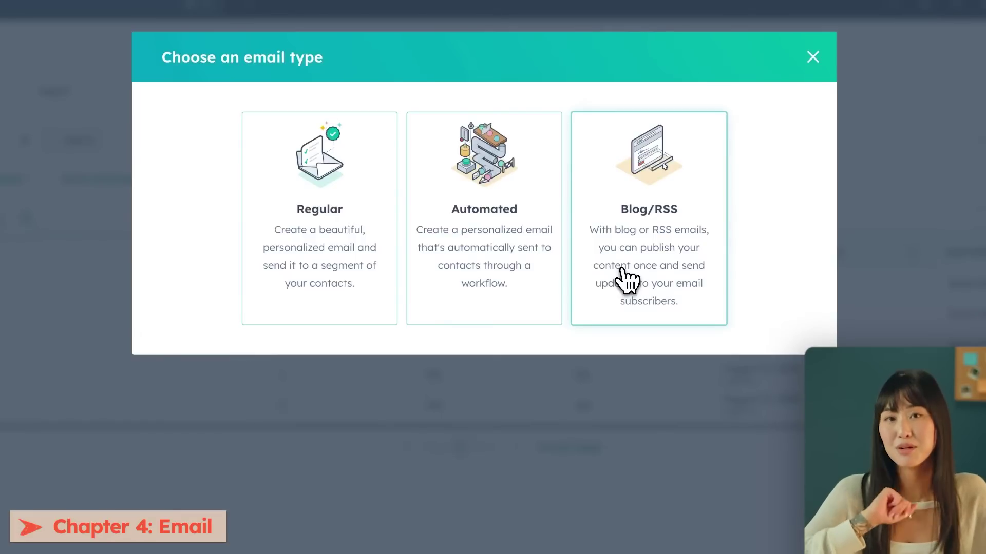
pyautogui.click(378, 293)
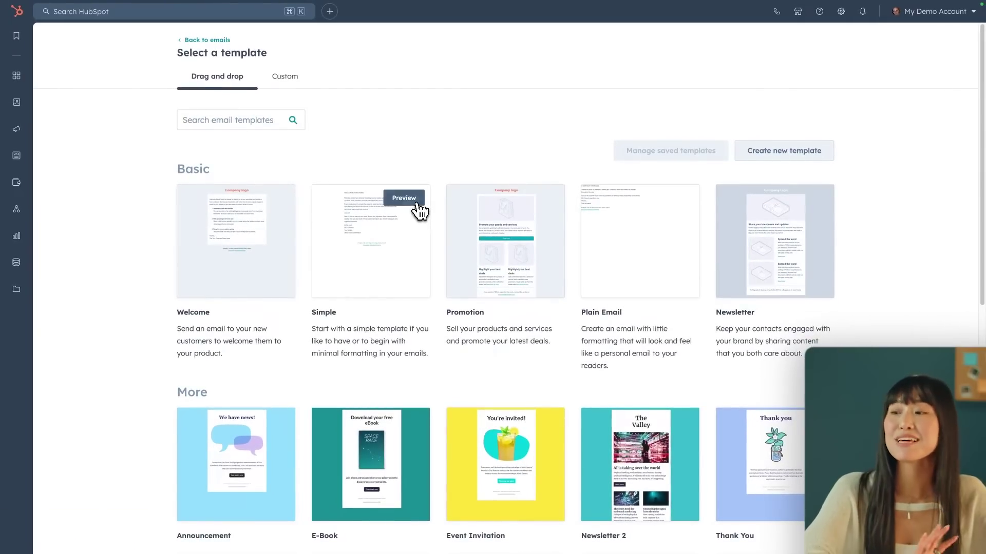
# Start from the Welcome template and replace the company logo with the 'Marketing with Angel.' image
pyautogui.click(273, 279)
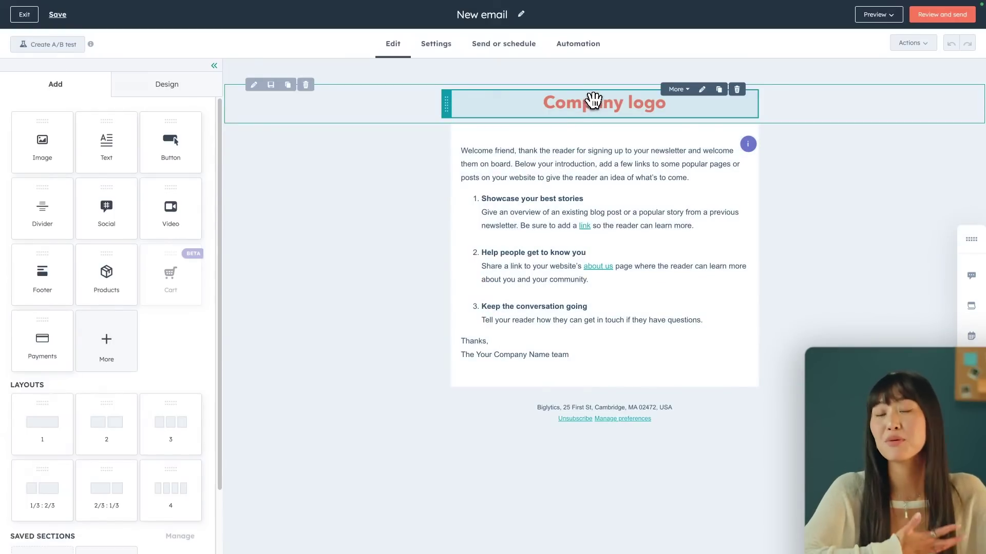
pyautogui.click(594, 100)
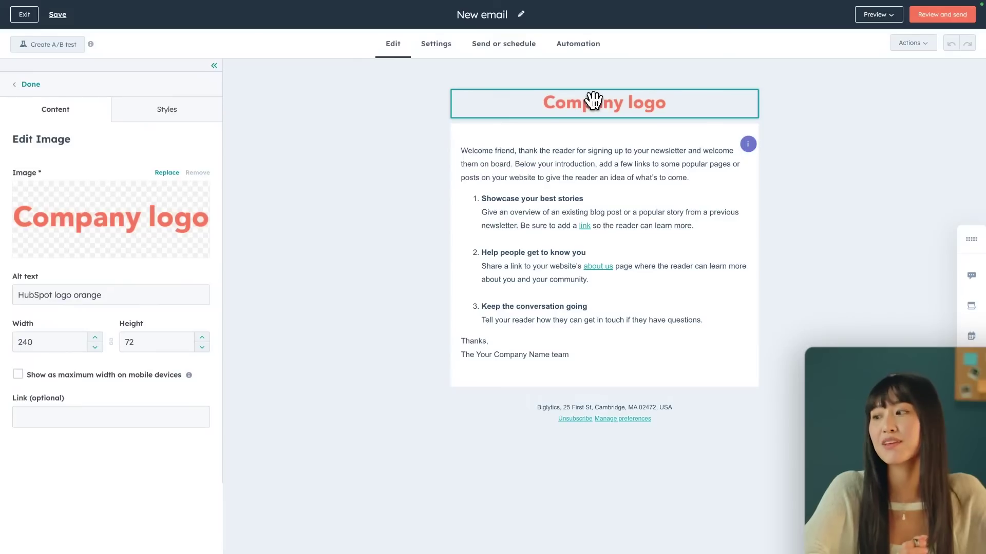
pyautogui.click(108, 244)
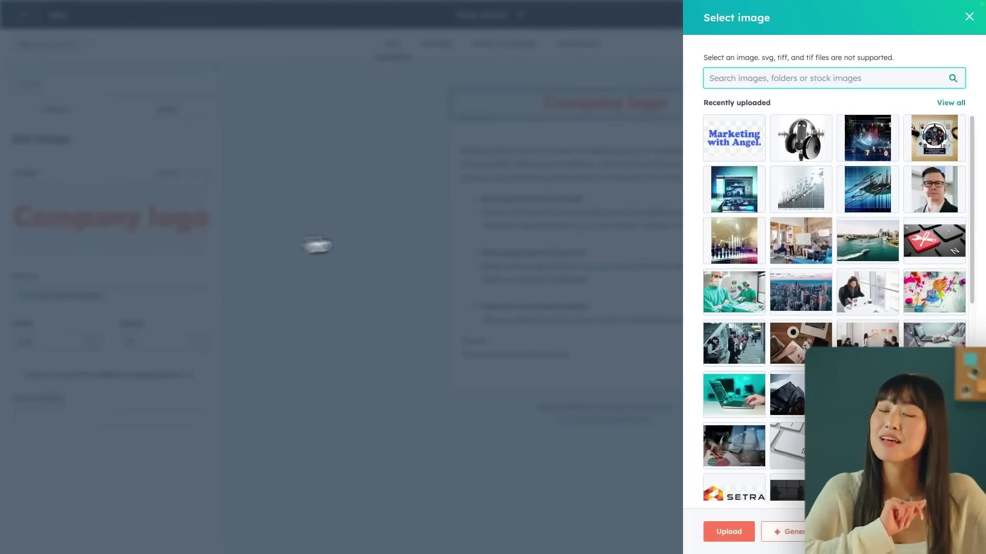
pyautogui.click(715, 157)
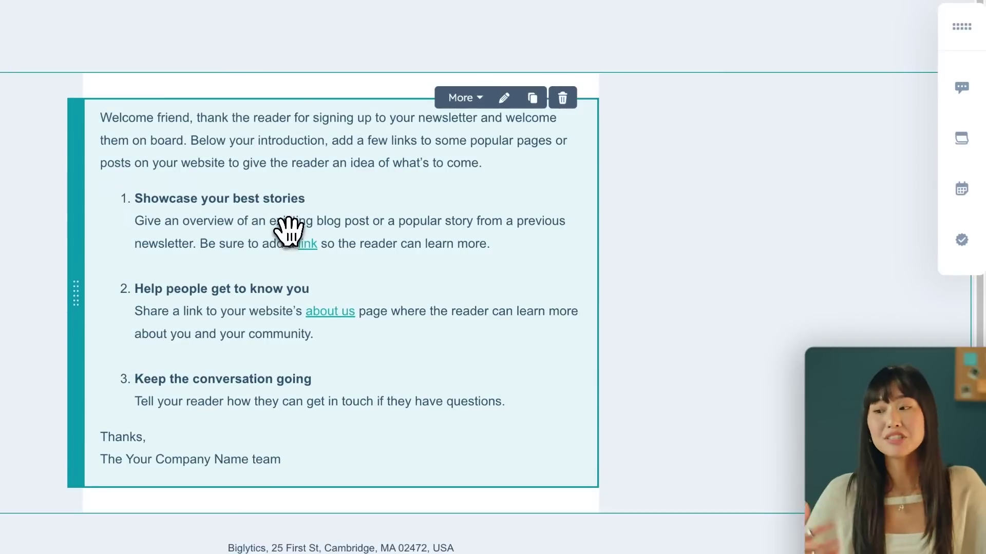
# Select all of the welcome body text and insert an AI rewrite in the Heartfelt tone
pyautogui.click(288, 231)
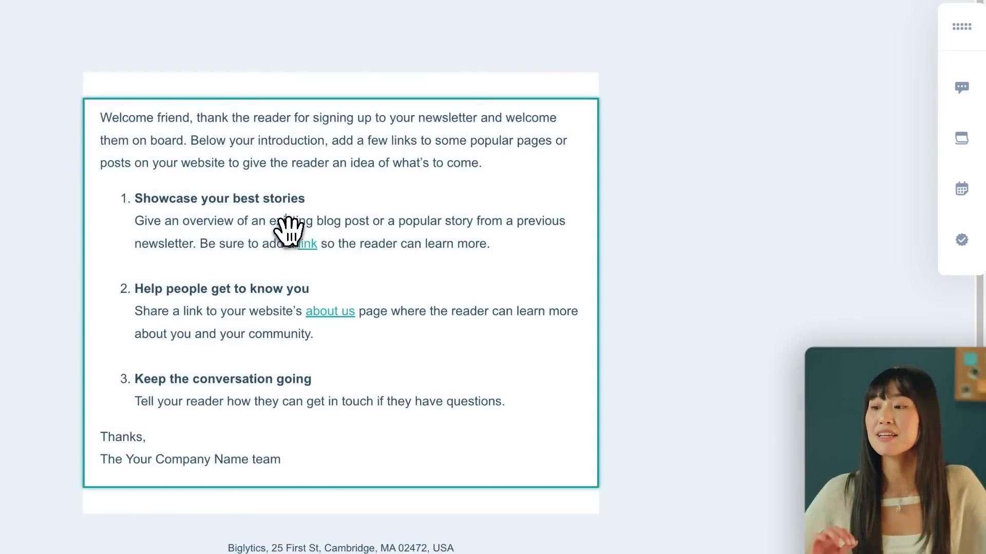
pyautogui.hotkey('ctrl', 'a')
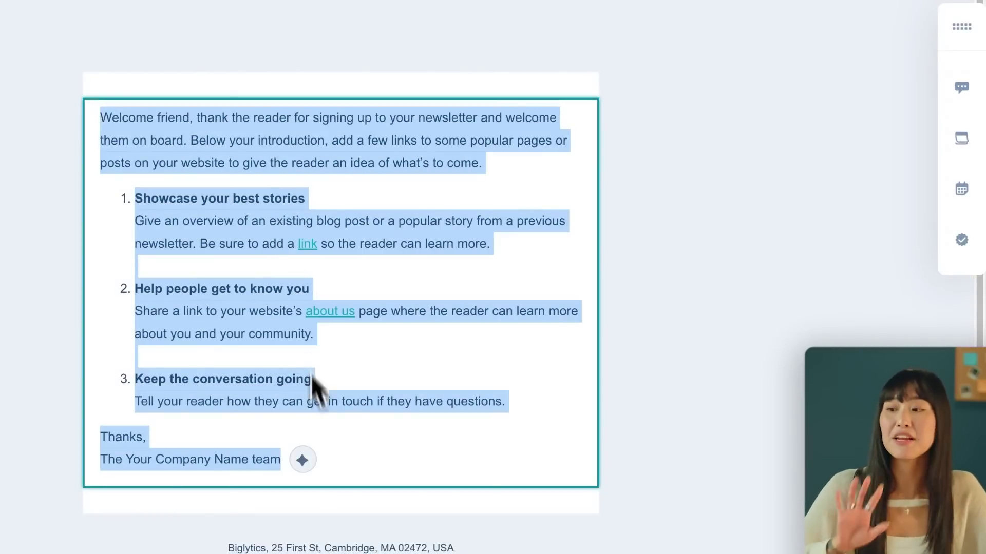
pyautogui.click(304, 464)
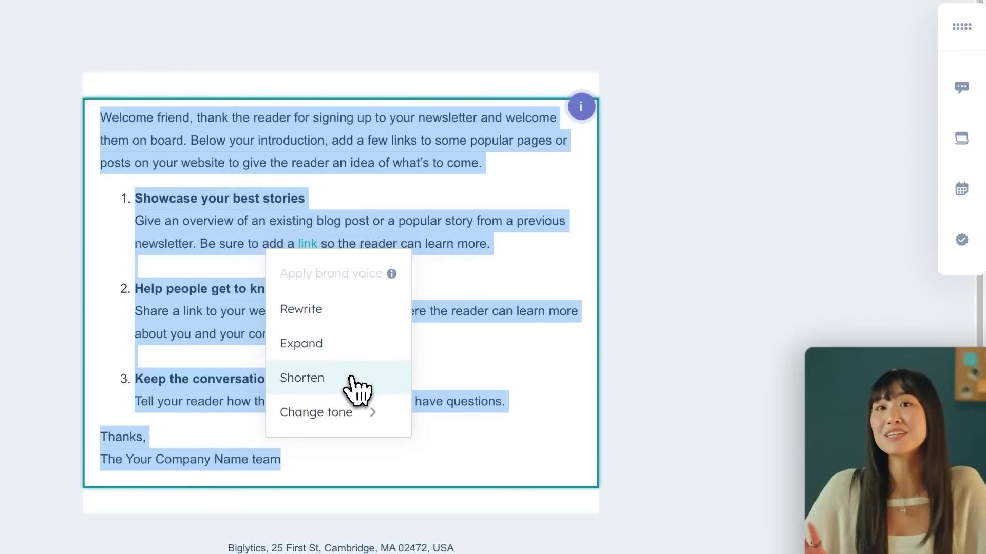
pyautogui.moveTo(380, 424)
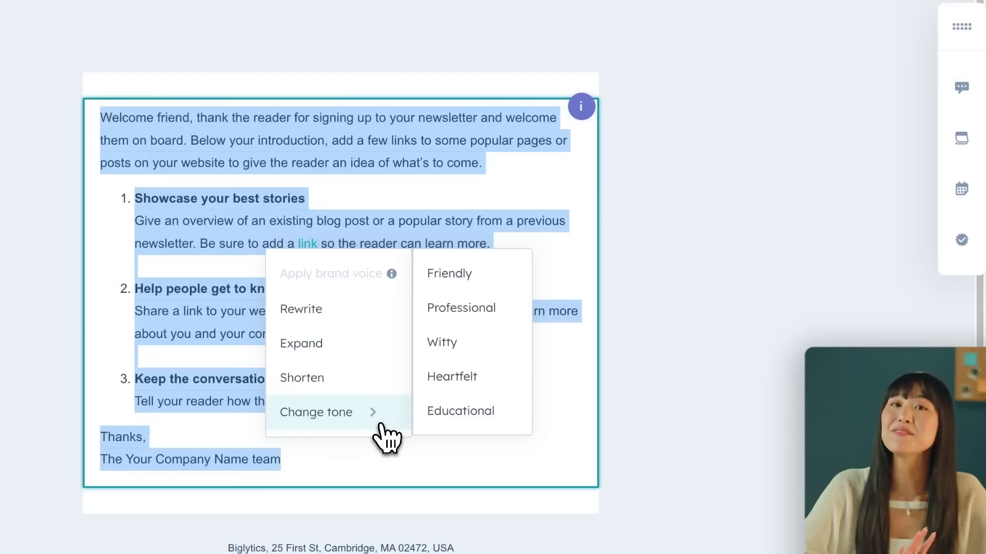
pyautogui.click(424, 389)
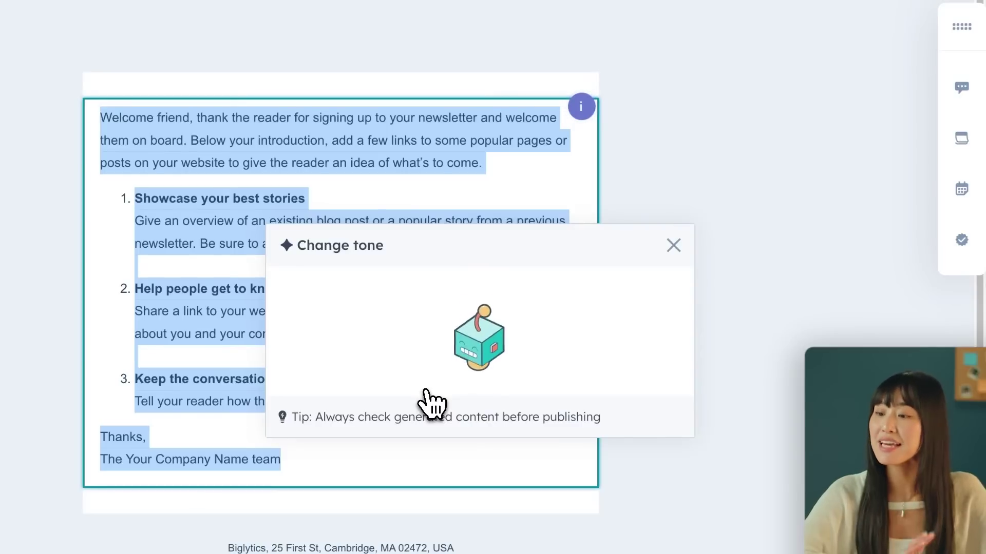
pyautogui.click(652, 414)
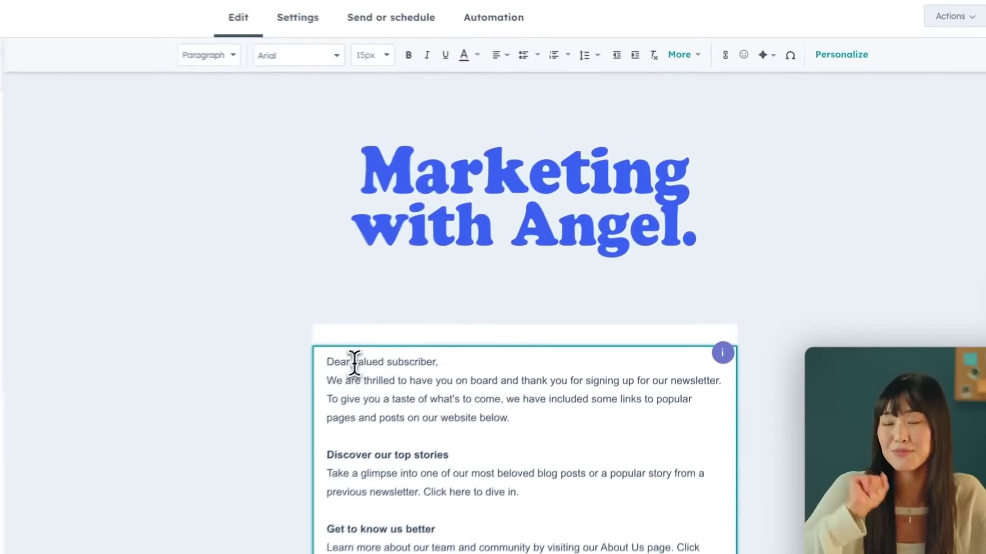
# Select 'valued subscriber' in the greeting and set the personalization token type to Contact
pyautogui.moveTo(354, 364); pyautogui.dragTo(432, 362)
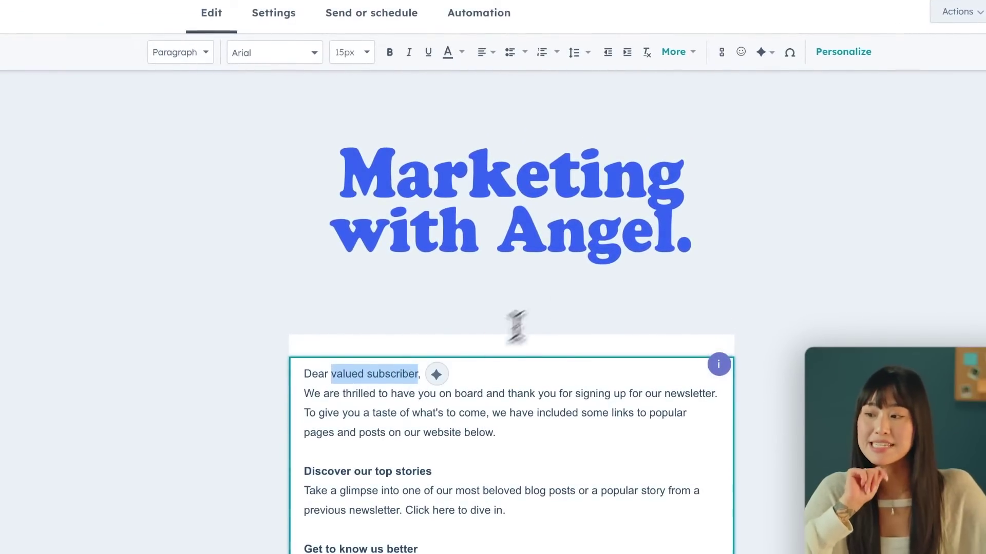
pyautogui.click(862, 53)
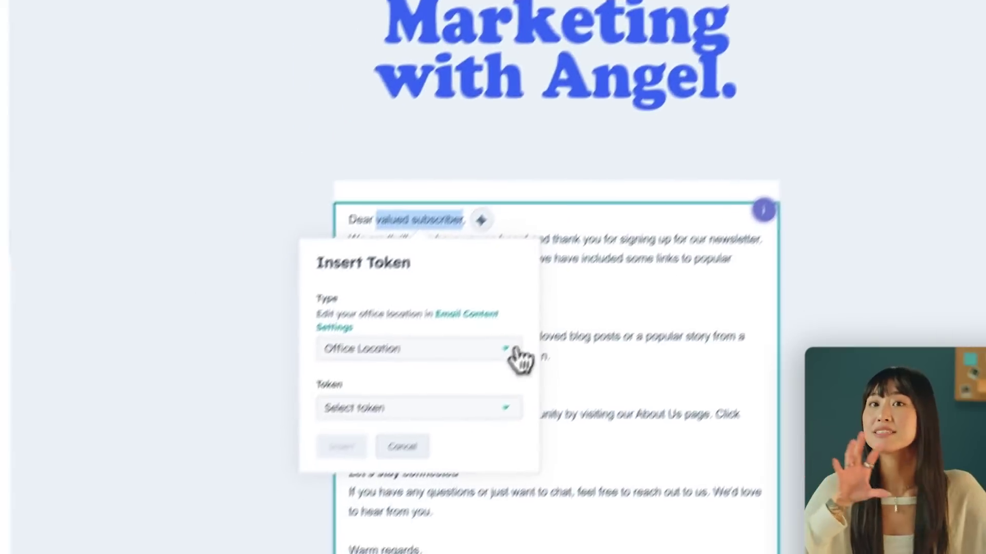
pyautogui.click(375, 496)
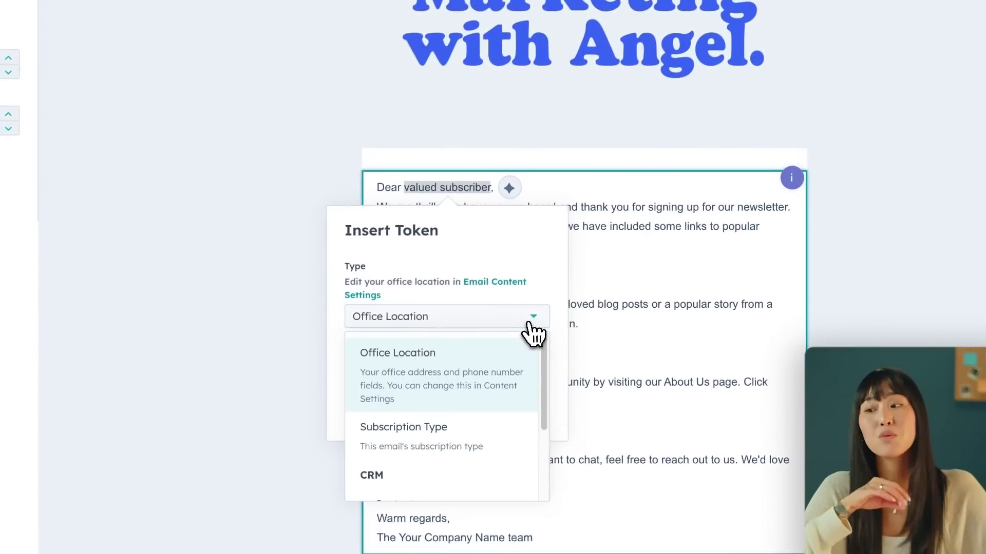
pyautogui.scroll(-2, 517, 385)
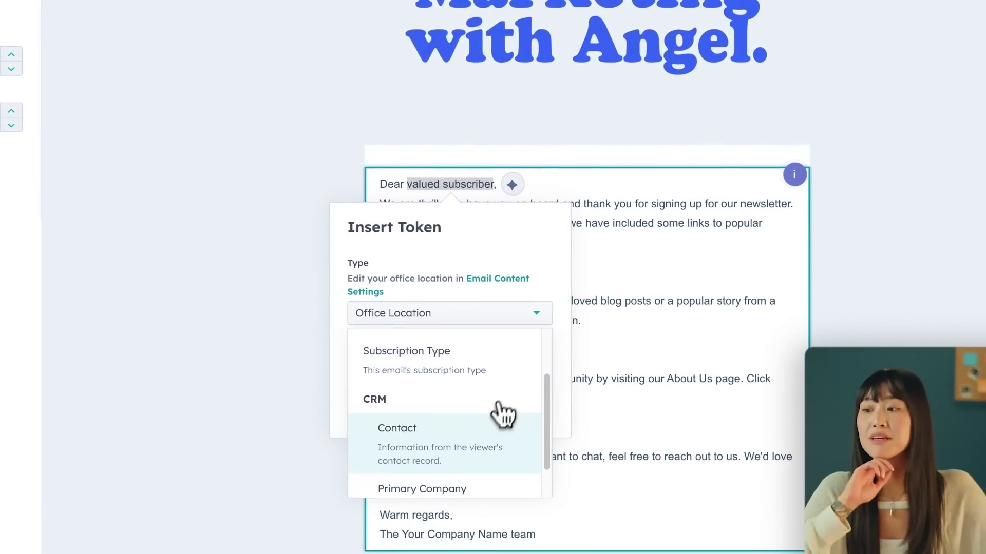
pyautogui.click(486, 437)
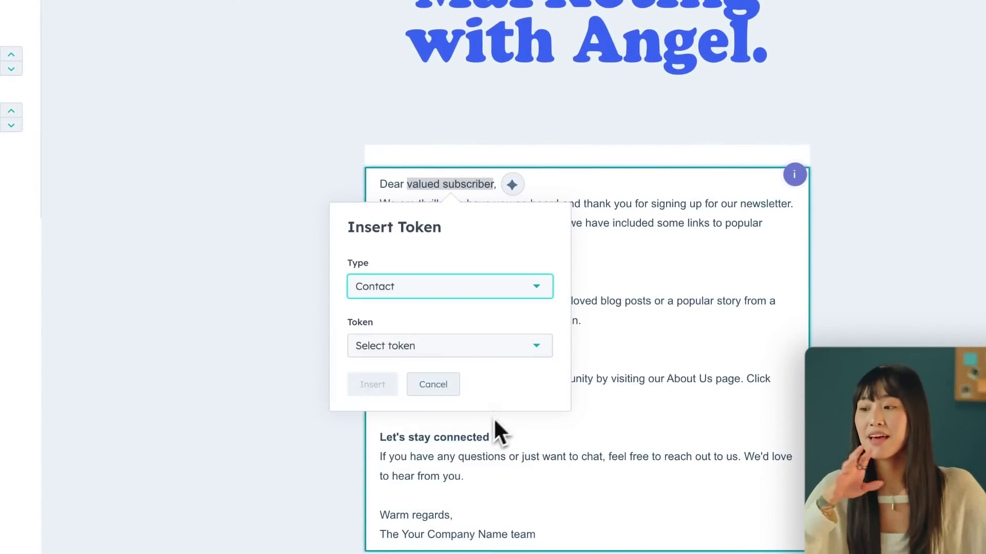
# Insert the Contact owner > First name token with fallback 'friend', then preview the email
pyautogui.click(537, 354)
pyautogui.write('firs')
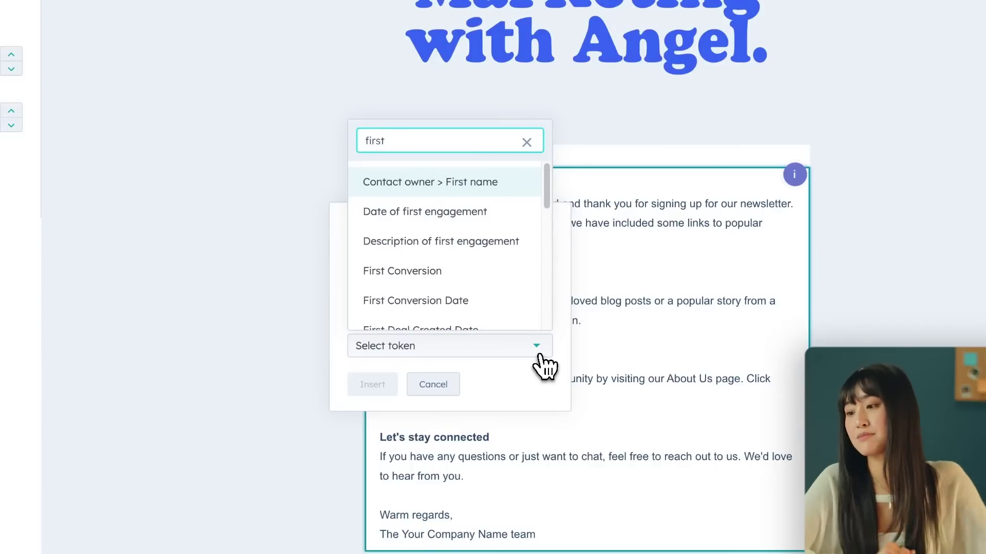
pyautogui.write('t')
pyautogui.click(506, 190)
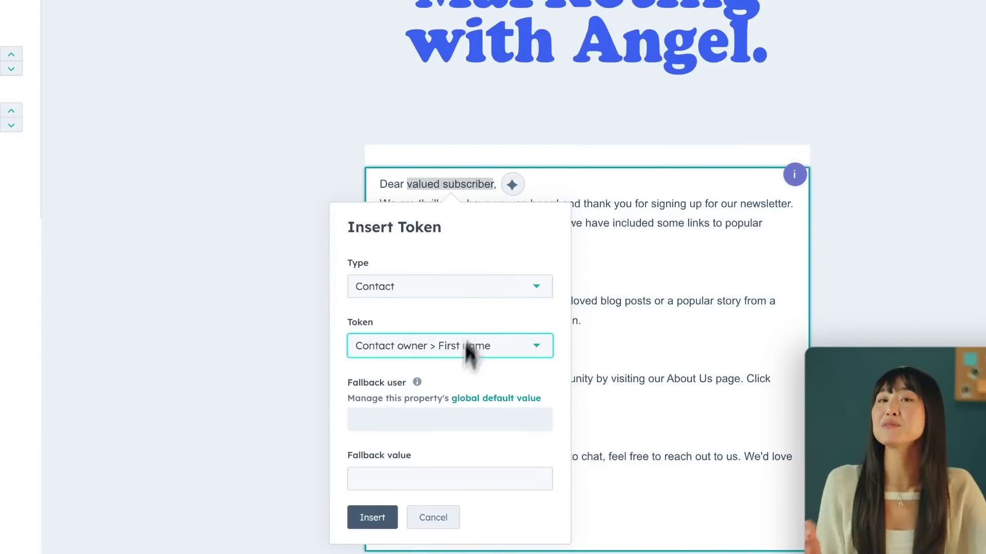
pyautogui.click(444, 478)
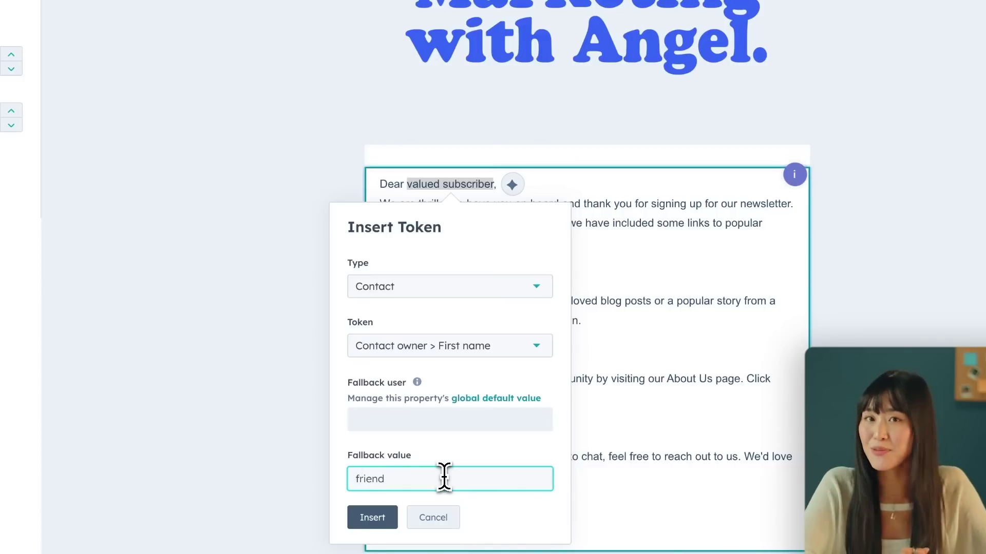
pyautogui.click(375, 518)
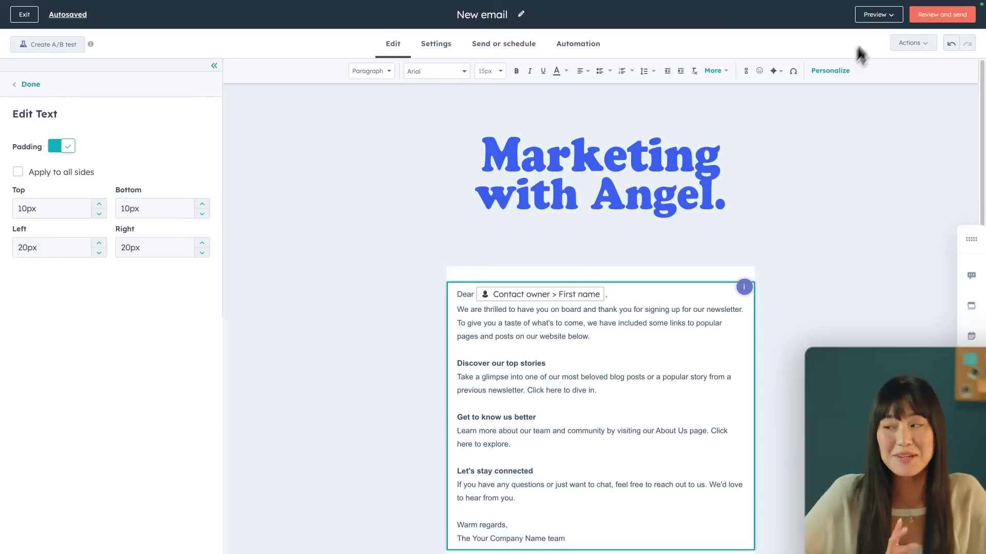
pyautogui.click(879, 16)
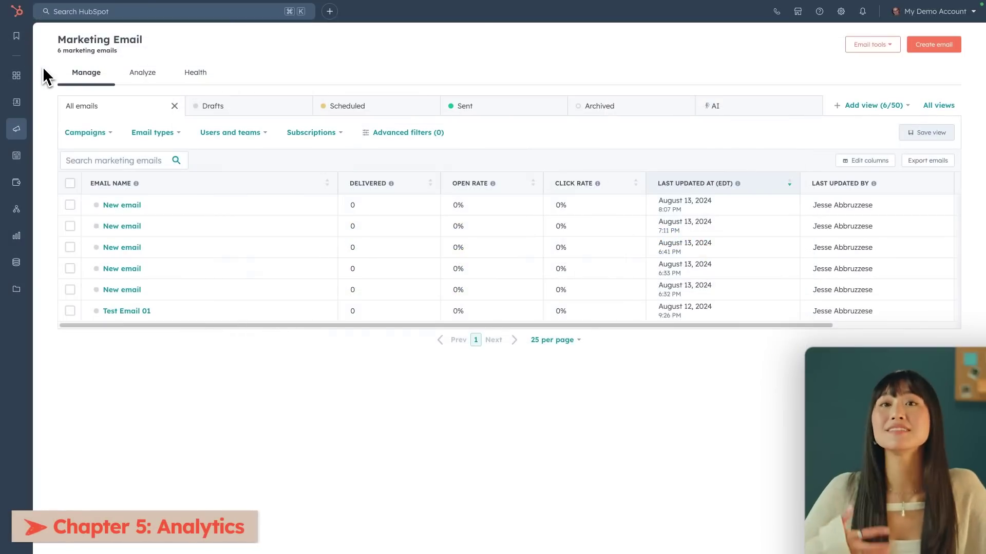
# Check the Analyze dashboards, then scroll through the Health report's 'Not enough data' scores
pyautogui.click(137, 75)
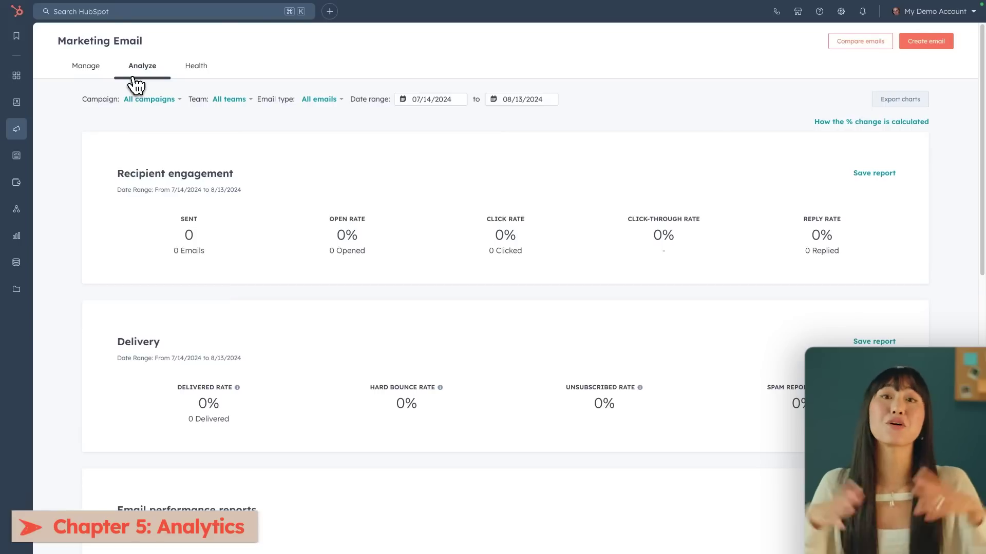
pyautogui.click(195, 67)
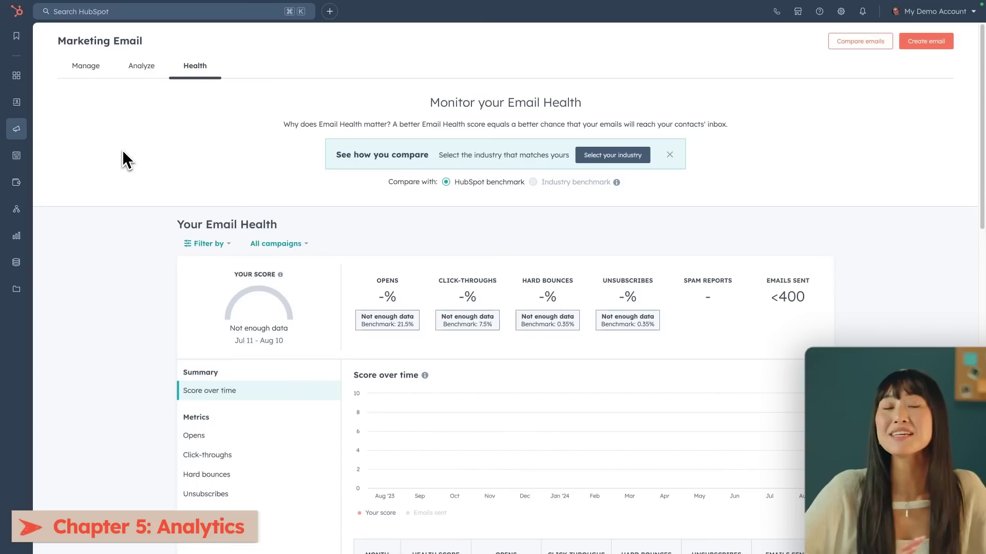
pyautogui.scroll(-10, 123, 159)
pyautogui.scroll(-4, 123, 159)
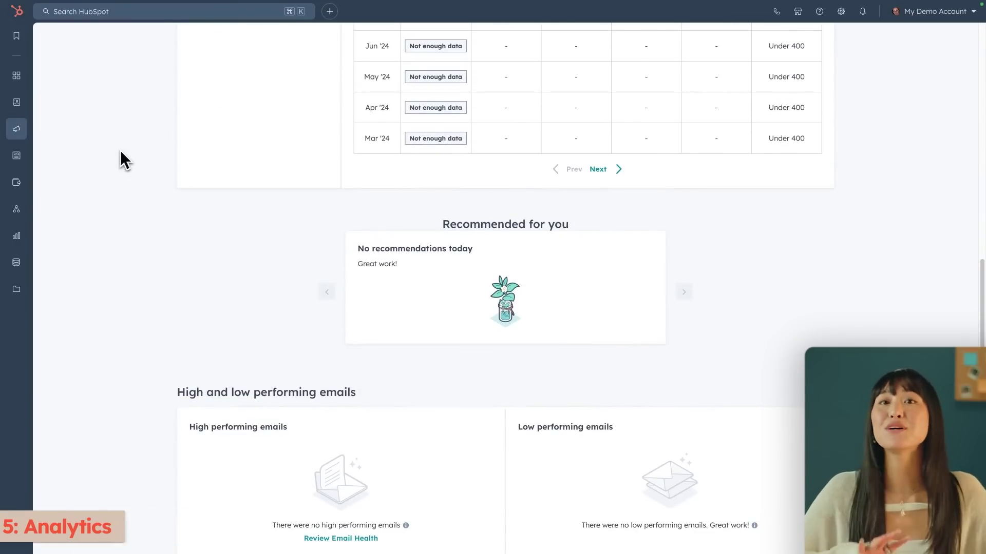
pyautogui.moveTo(92, 137)
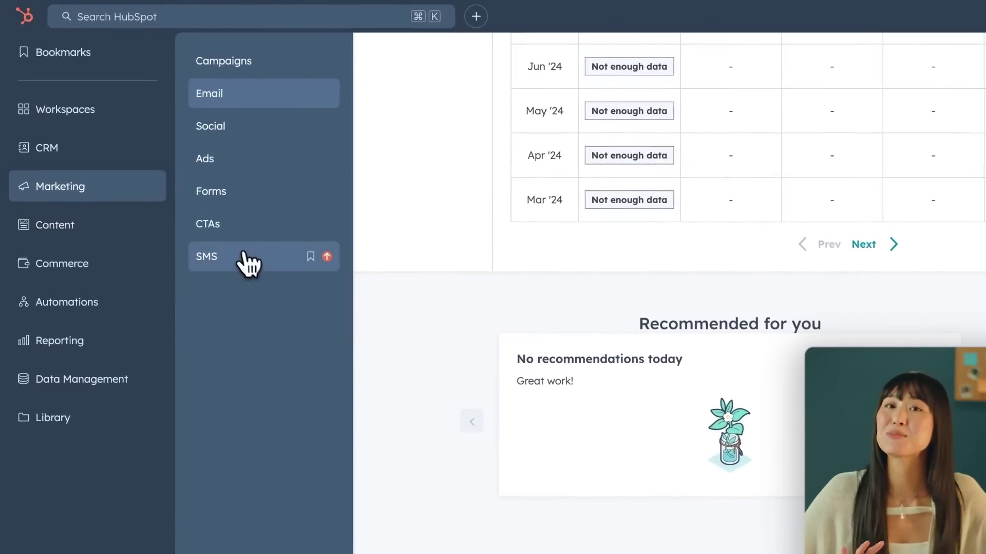
# View the locked SMS add-on page, then go to Social with its Manage, Monitor and Analyze tabs
pyautogui.click(252, 268)
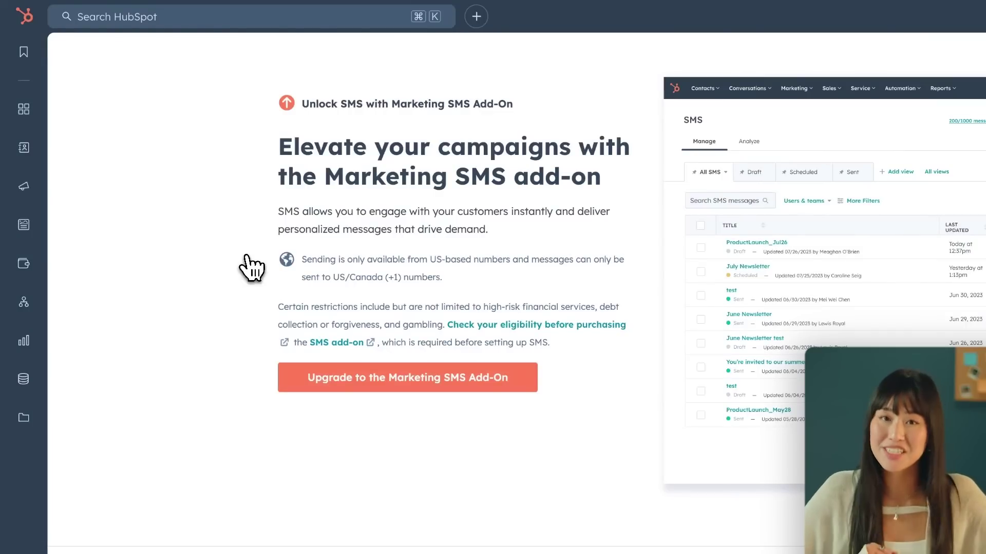
pyautogui.moveTo(30, 195)
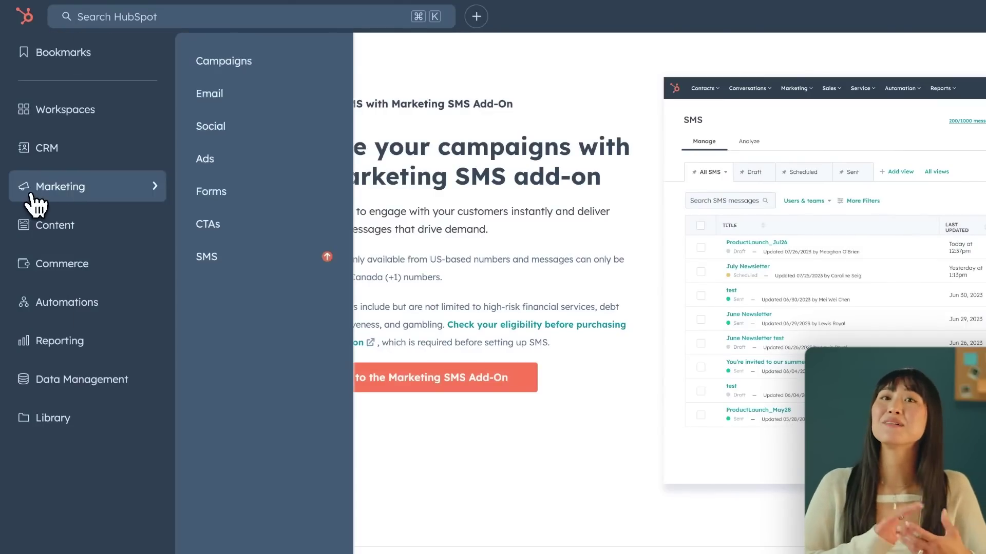
pyautogui.click(265, 130)
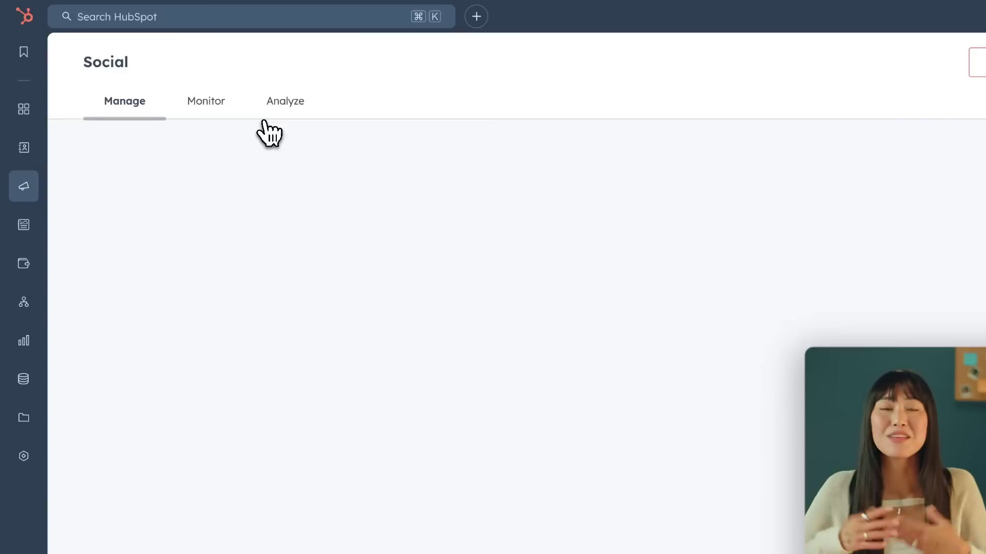